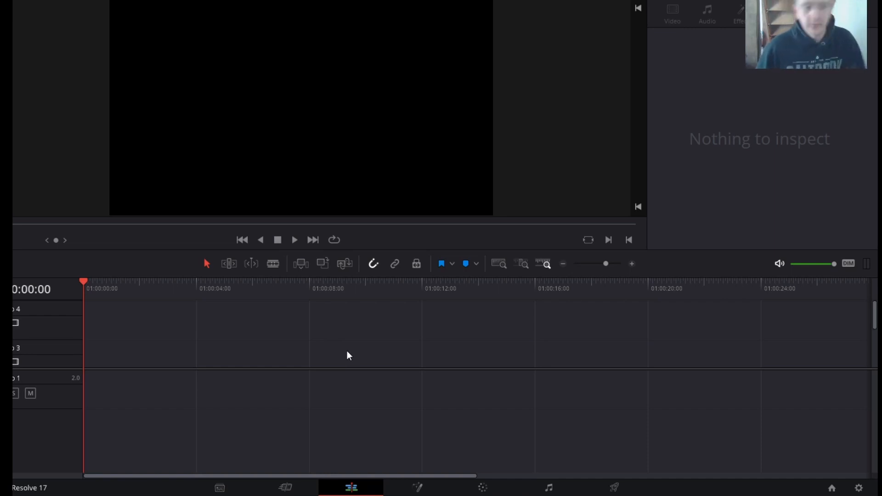
- Place IMG_2708.jpg from the media pool at the start of the Video 1 track
click(118, 2)
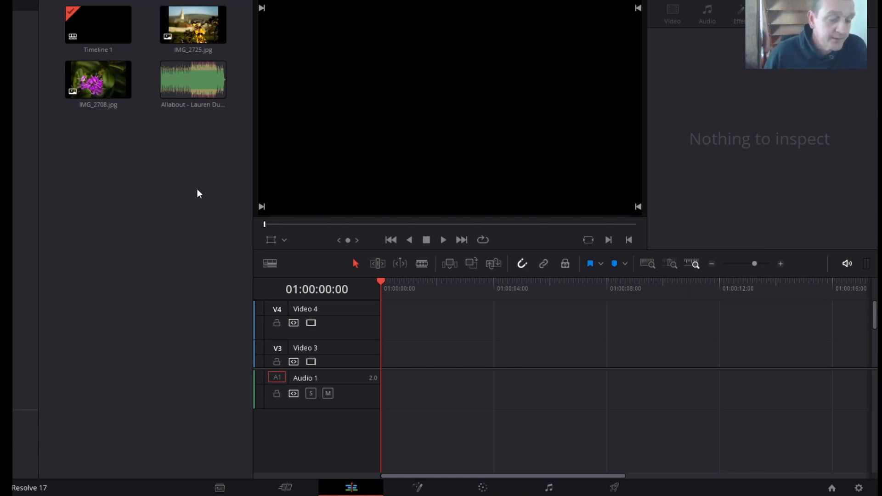
scroll(482, 325, down, 3)
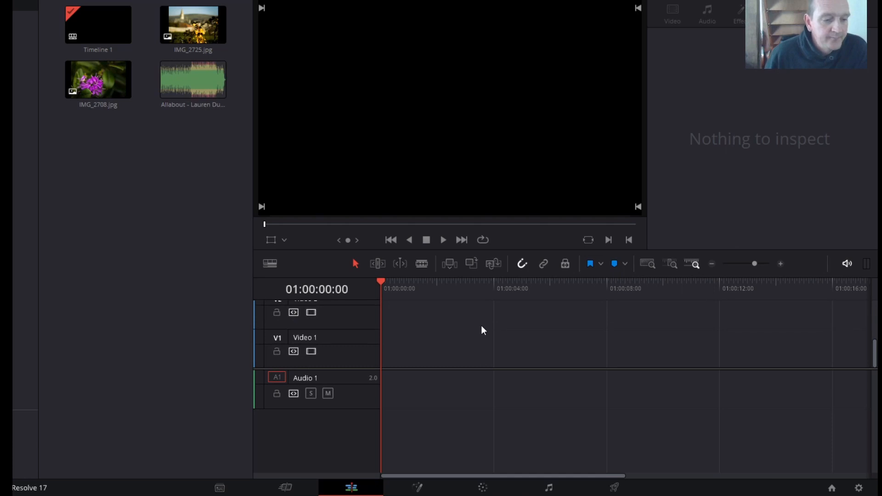
scroll(481, 330, down, 2)
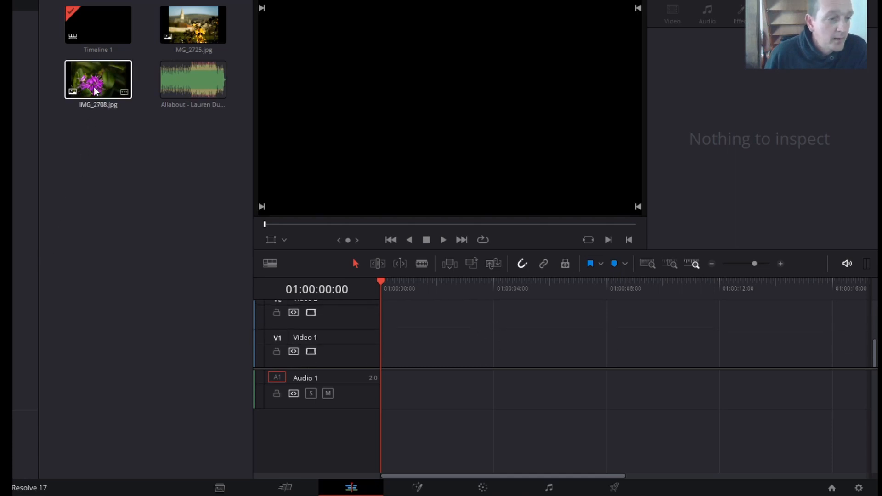
drag(94, 79, 383, 343)
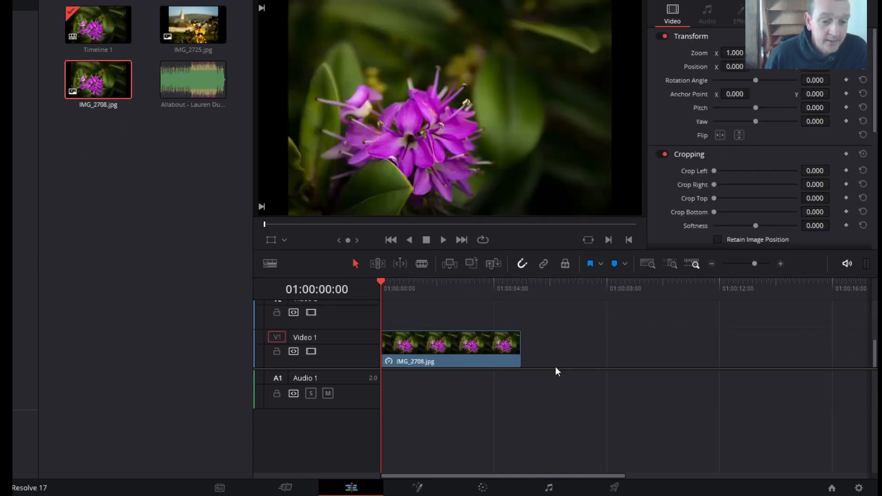
- Shift the IMG_2708.jpg clip slightly later on Video 1 and extend its end to about the 8-second mark
click(505, 350)
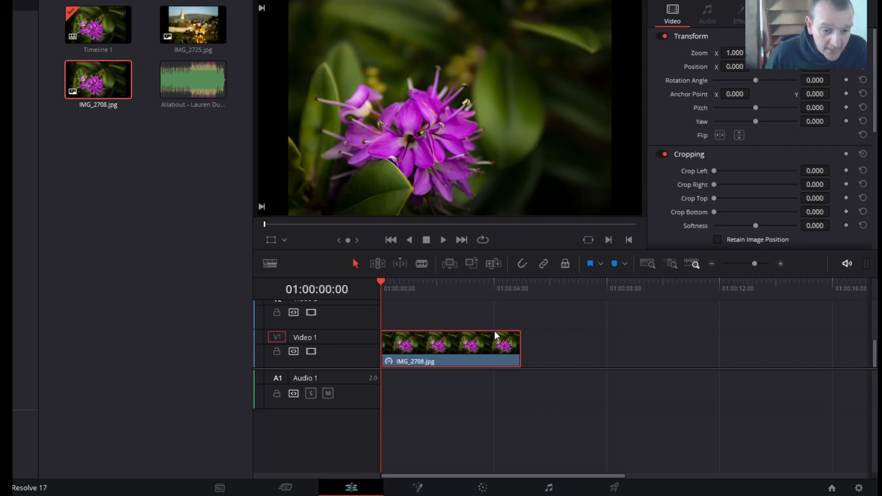
drag(476, 344, 481, 346)
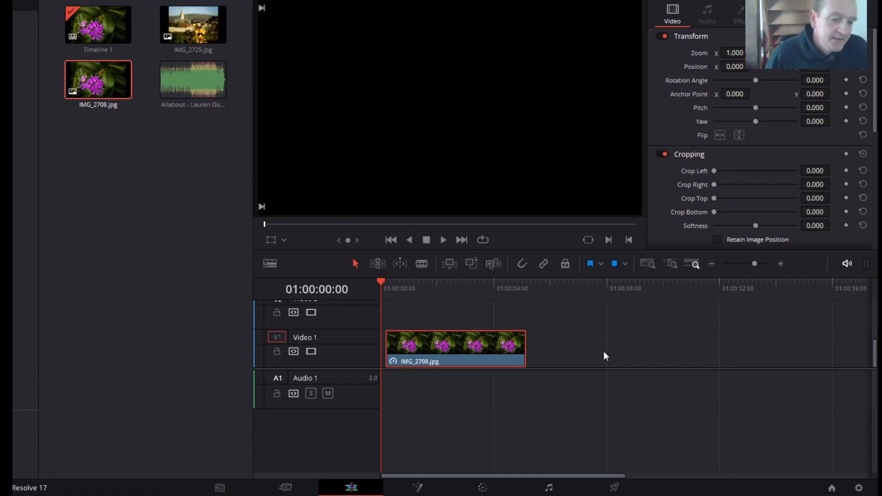
drag(520, 349, 609, 350)
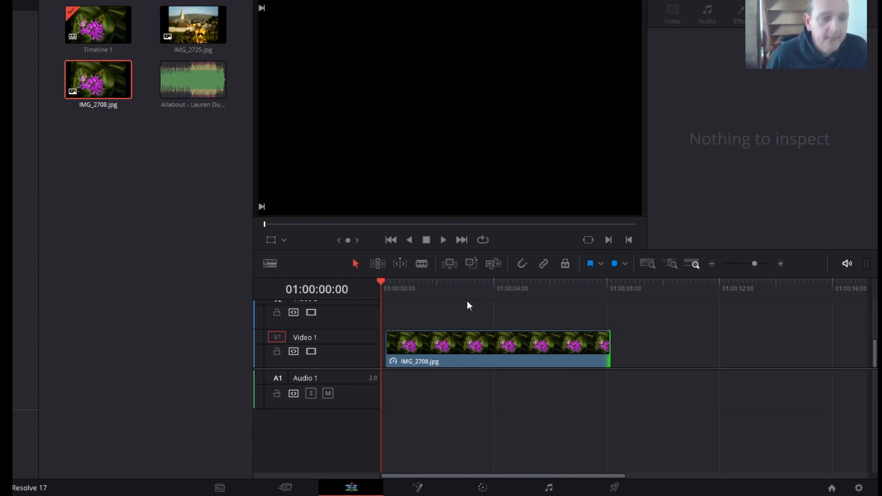
- Show the Dynamic Zoom overlay in the viewer for the IMG_2708.jpg clip on Video 1
drag(386, 289, 412, 291)
click(464, 348)
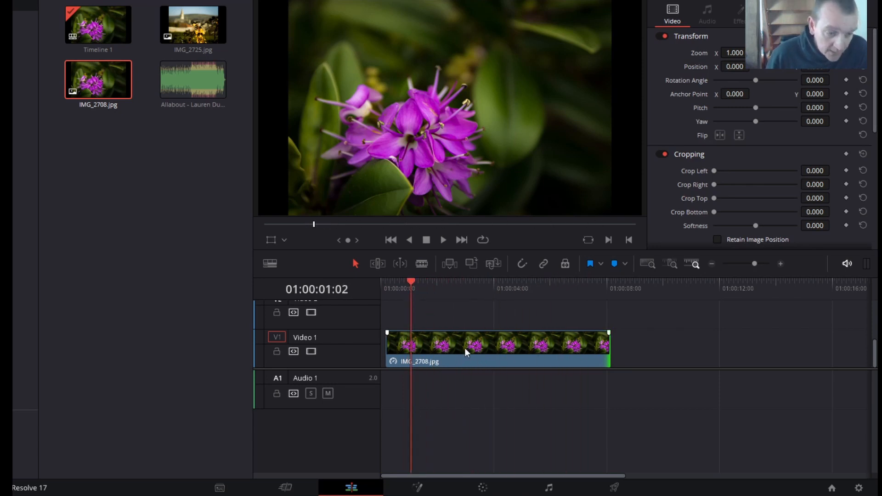
scroll(718, 167, down, 3)
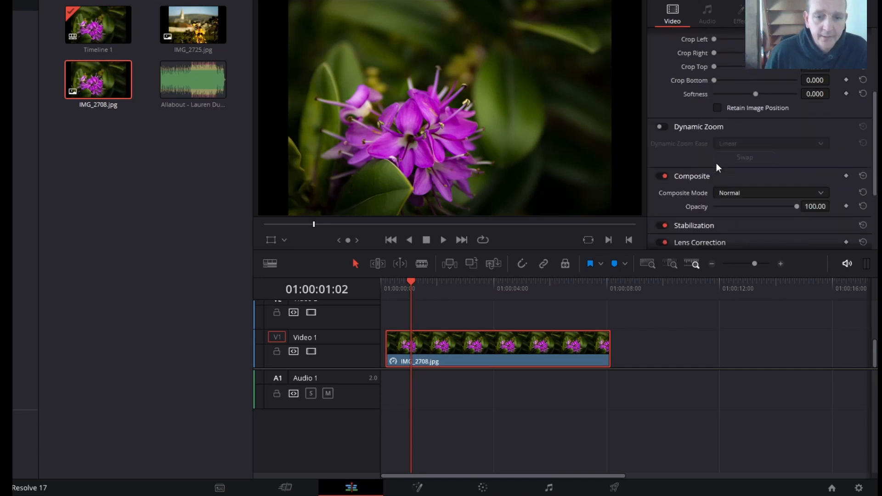
click(285, 240)
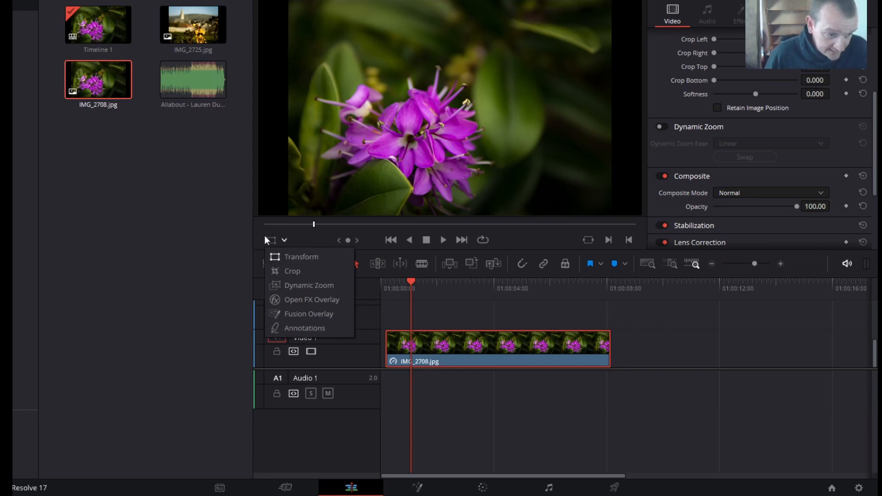
click(309, 285)
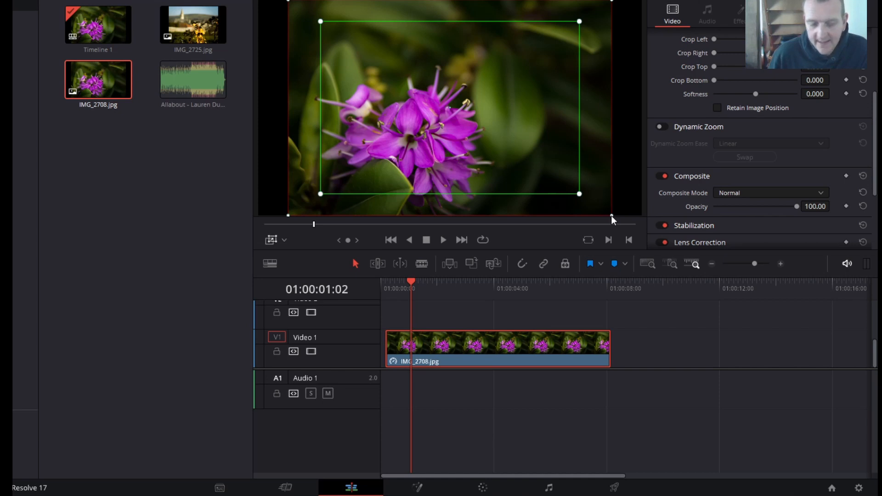
- Play a few seconds of the Video 1 clip and return the playhead to about the 1-second mark
click(444, 240)
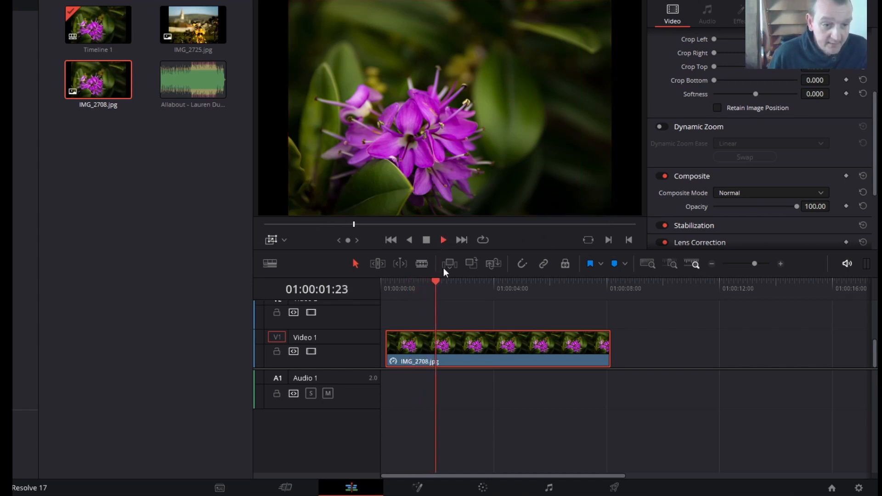
click(426, 240)
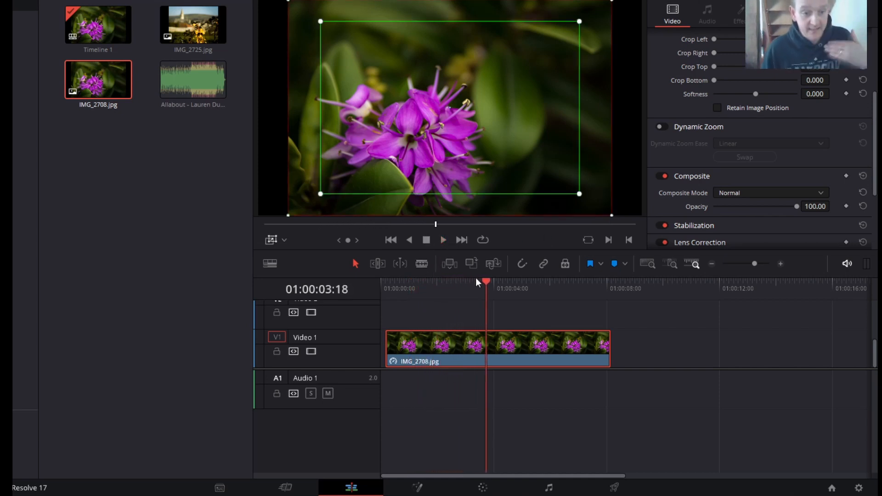
drag(486, 284, 407, 291)
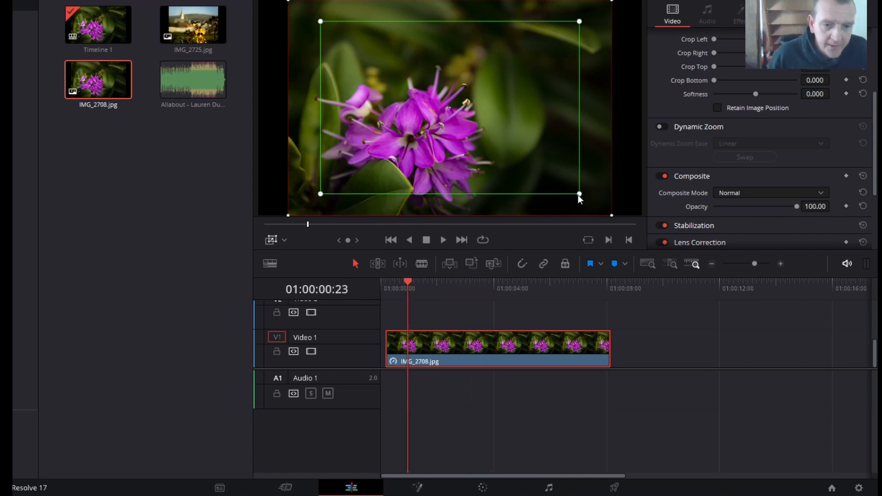
- Shrink the green and red Dynamic Zoom frames to small, side-by-side areas over the flower's centre and play the clip from the beginning
drag(578, 195, 385, 142)
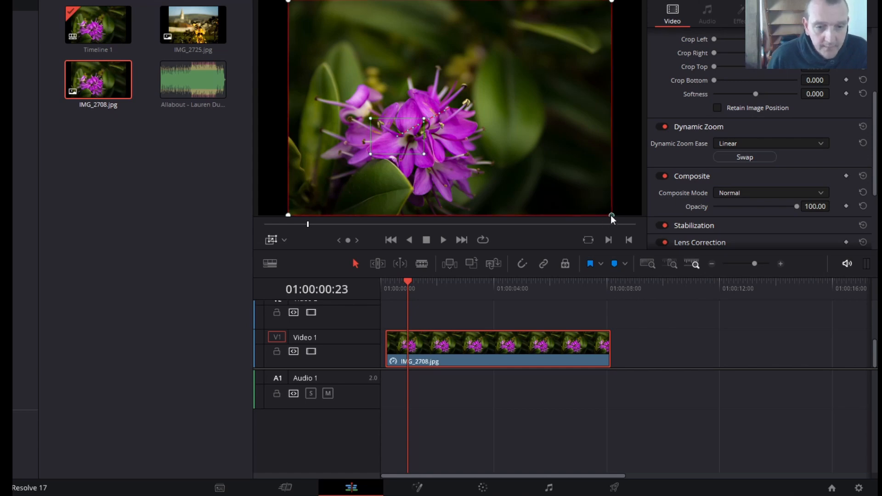
drag(611, 216, 429, 155)
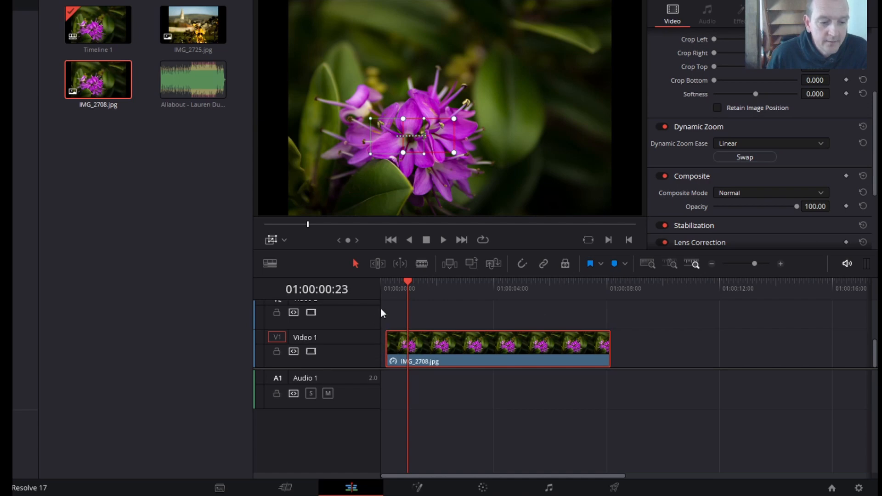
drag(407, 280, 374, 294)
click(444, 240)
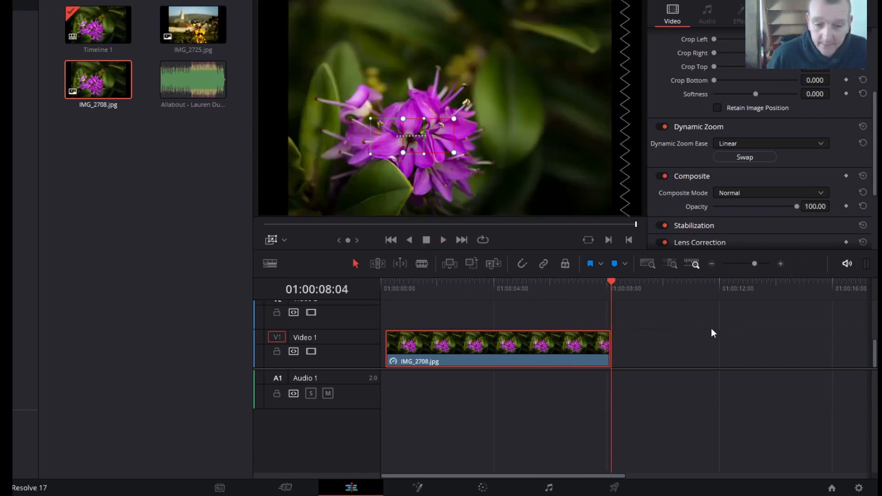
- Place a second copy of IMG_2708.jpg on Video 3, starting at about 4.5 seconds
scroll(707, 327, up, 1)
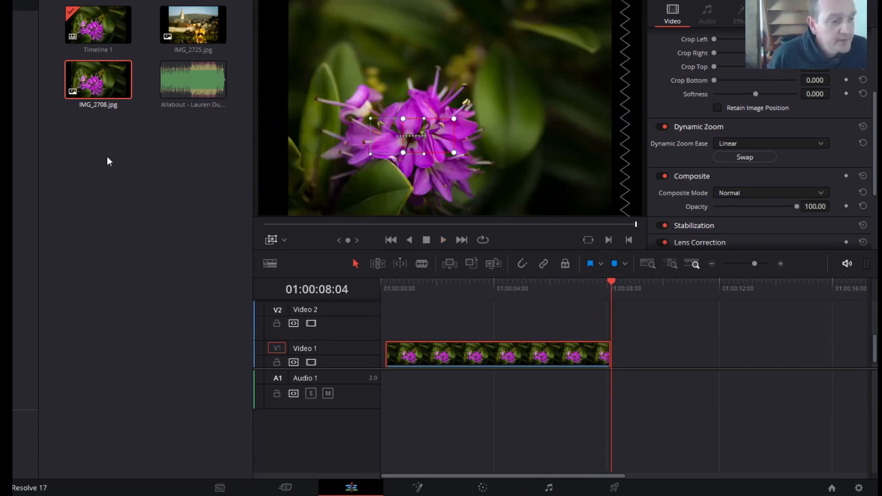
drag(100, 76, 511, 324)
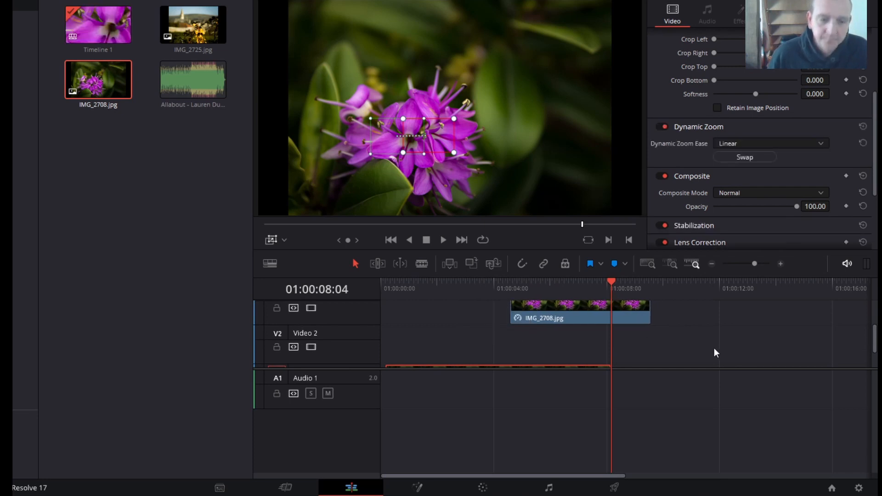
scroll(713, 346, down, 1)
scroll(685, 339, up, 1)
scroll(687, 342, up, 1)
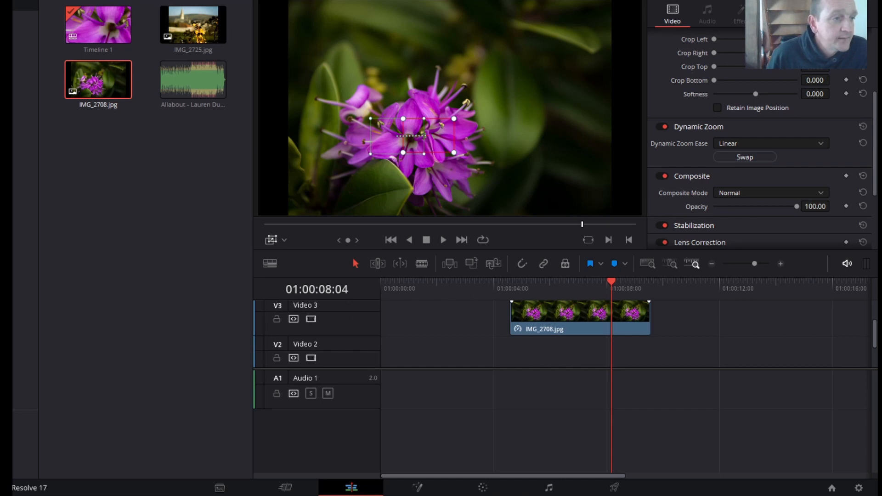
- Add a Solid Color generator on Video 2, directly beneath the Video 3 photo and aligned with its start
click(92, 1)
scroll(199, 336, down, 3)
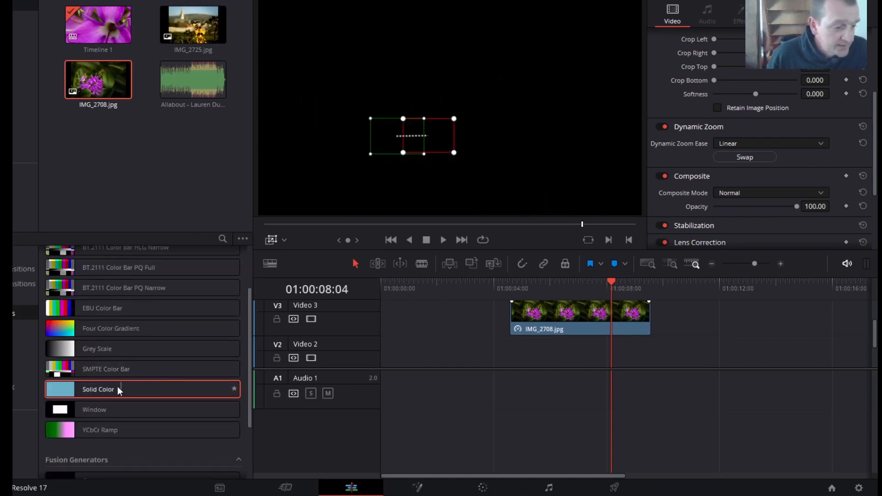
drag(118, 388, 551, 358)
click(769, 333)
scroll(770, 333, down, 2)
scroll(770, 332, up, 2)
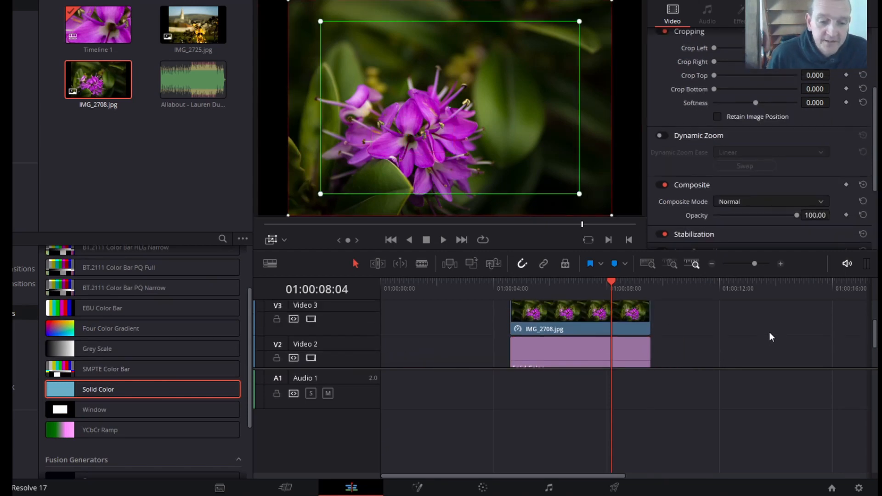
scroll(769, 333, down, 1)
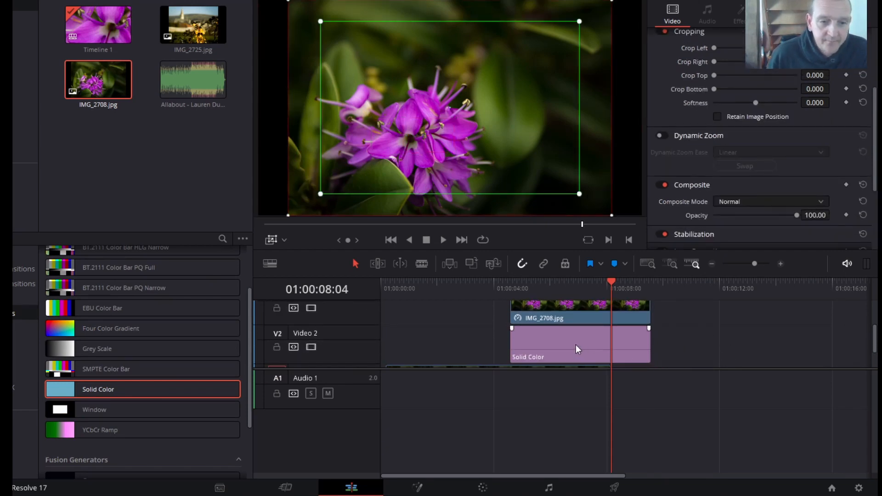
- Use the Transform overlay to scale the Video 3 photo down slightly about its centre, leaving a margin around it
click(575, 305)
scroll(752, 333, up, 1)
scroll(753, 332, up, 1)
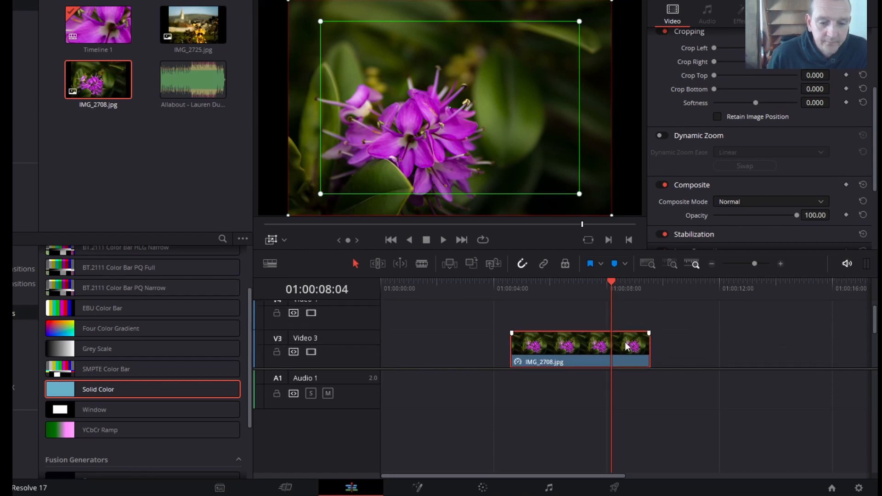
scroll(756, 330, down, 1)
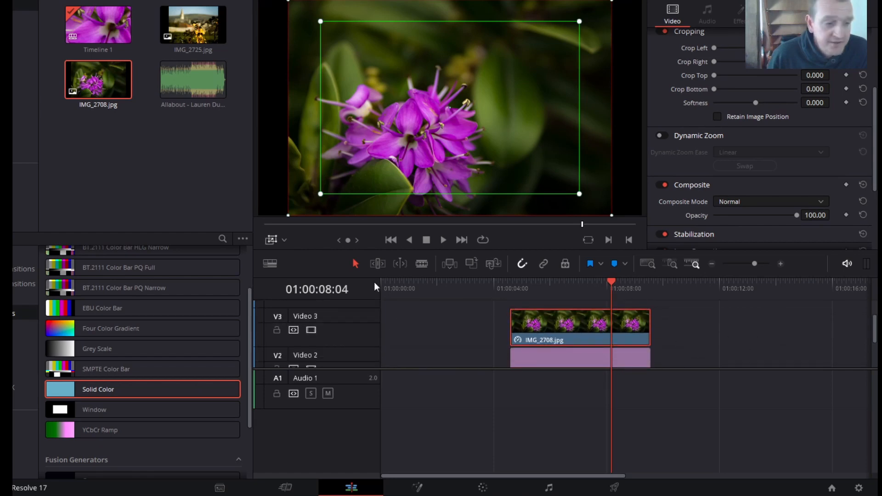
click(283, 238)
click(285, 254)
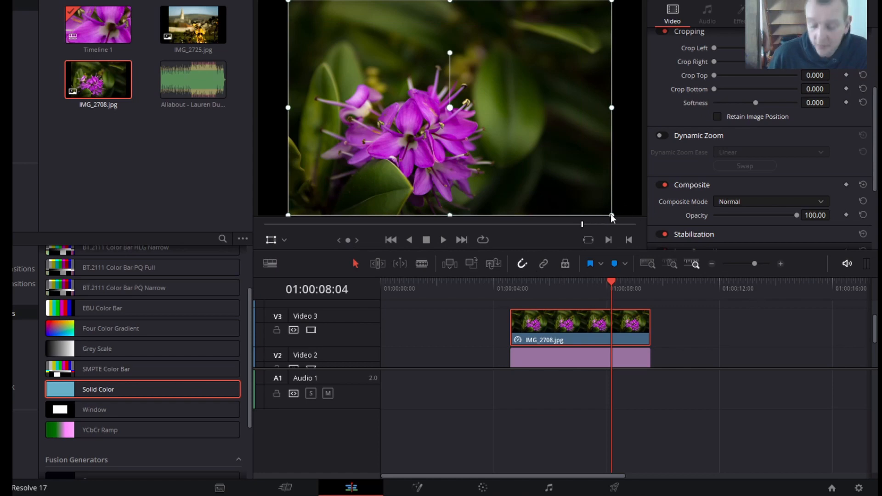
drag(612, 214, 585, 202)
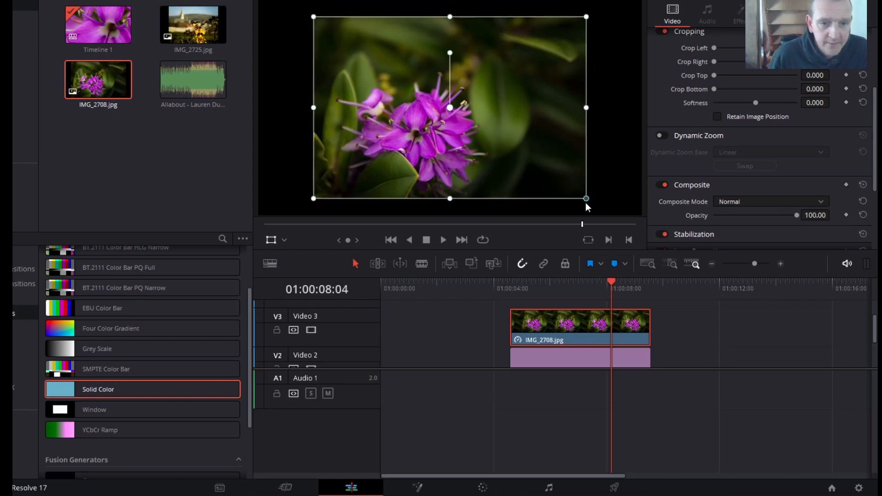
click(742, 359)
click(559, 350)
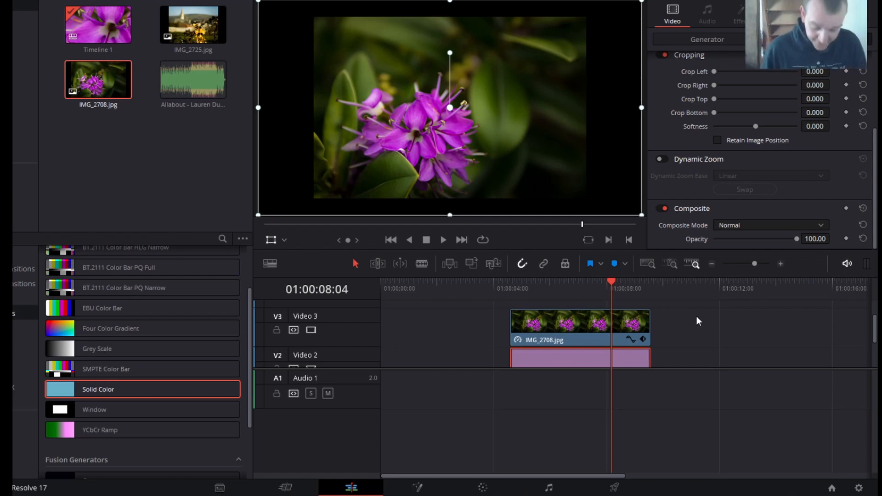
scroll(697, 321, down, 3)
click(463, 352)
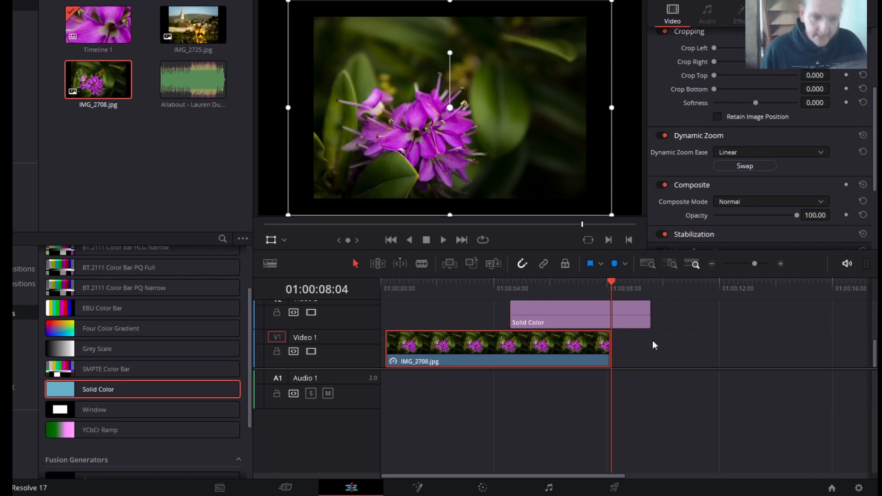
scroll(720, 340, up, 3)
scroll(722, 339, up, 2)
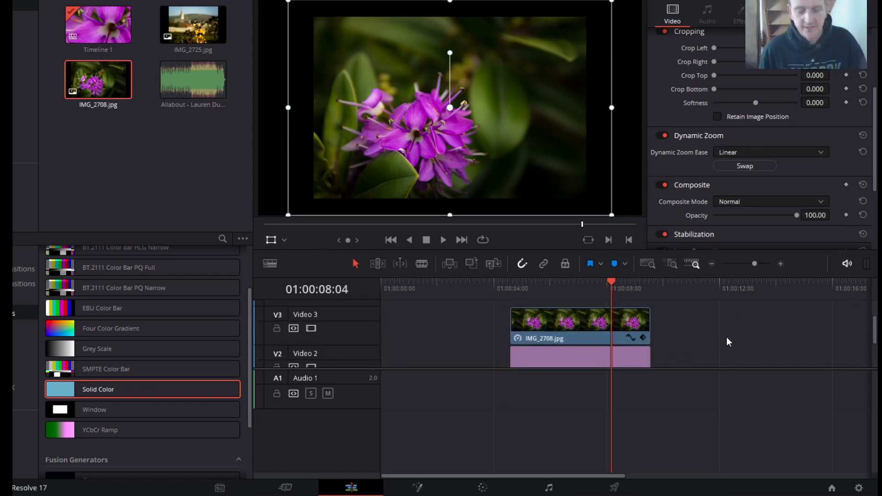
click(575, 327)
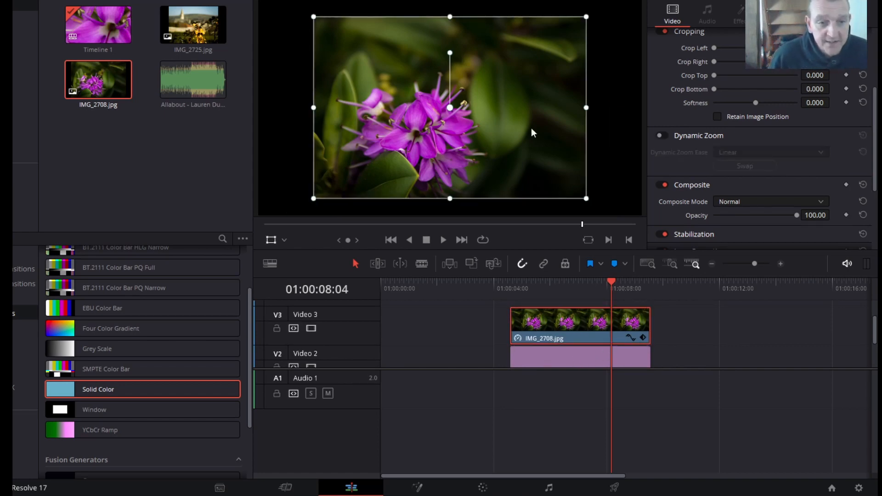
- Set the Solid Color generator on Video 2 to white (#ffffff)
click(582, 362)
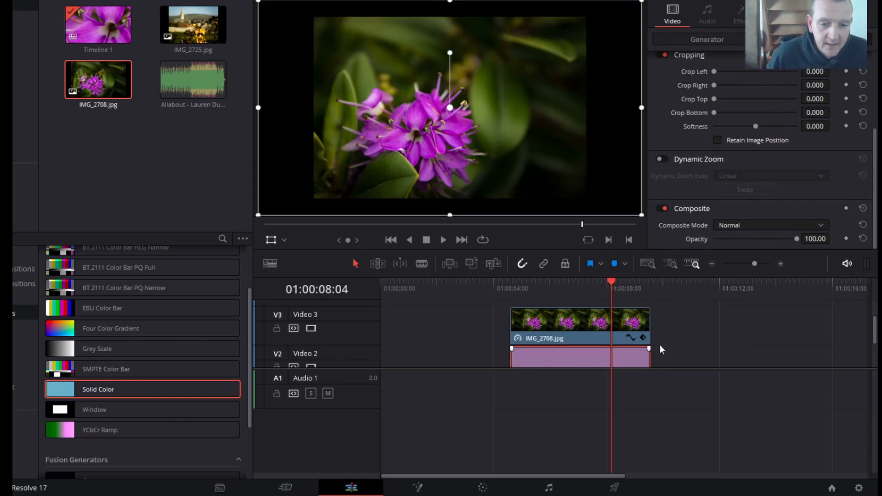
click(718, 40)
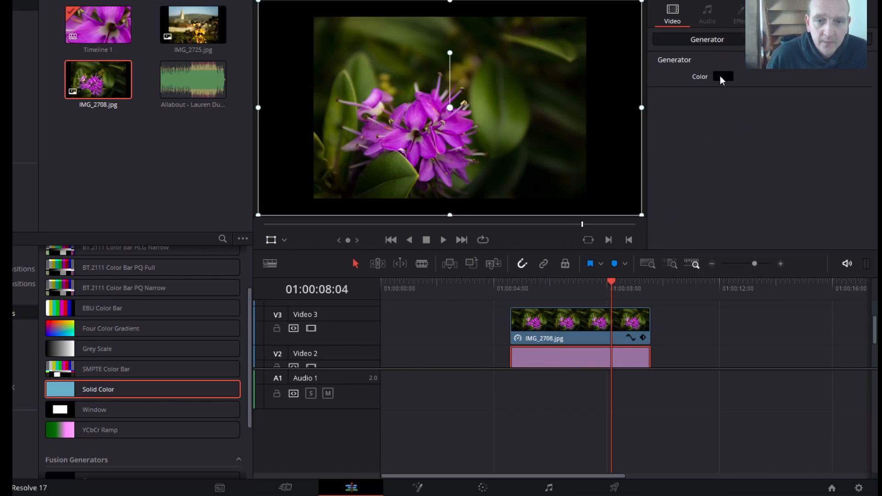
click(721, 77)
drag(539, 224, 531, 93)
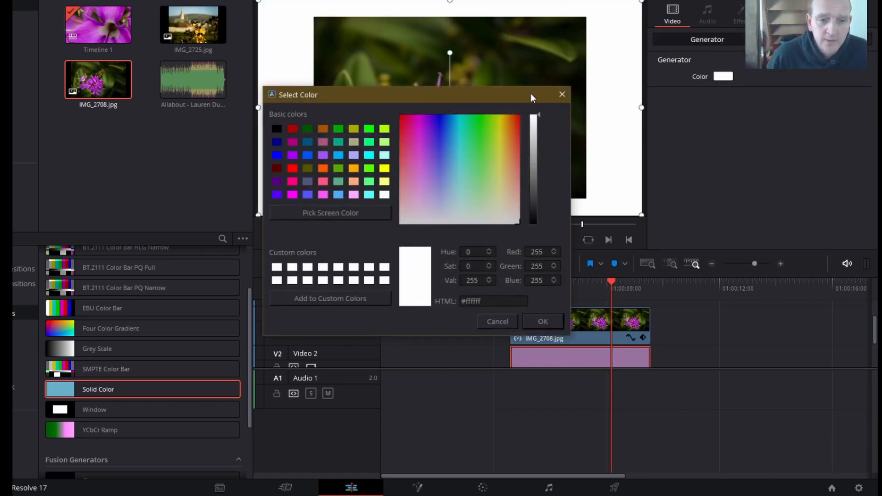
click(543, 319)
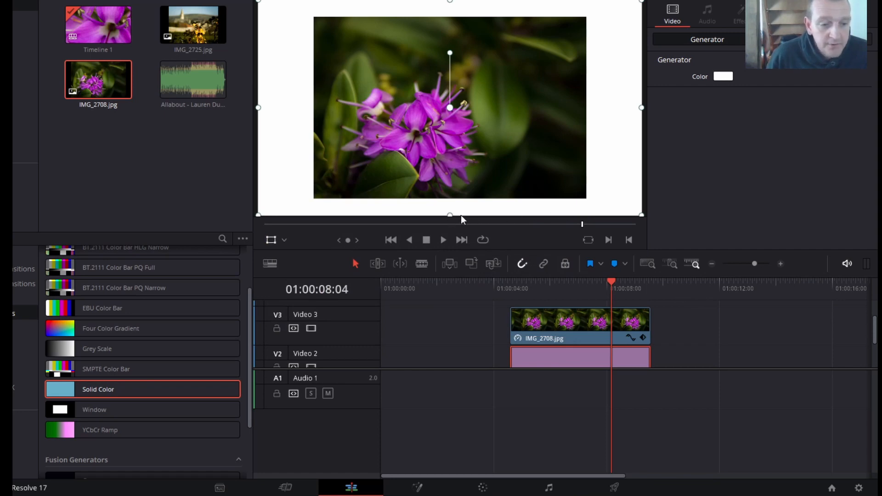
- Shrink the Video 2 Solid Color vertically and horizontally with the Transform overlay, leaving a thin even white border around the Video 3 photo
drag(448, 215, 439, 200)
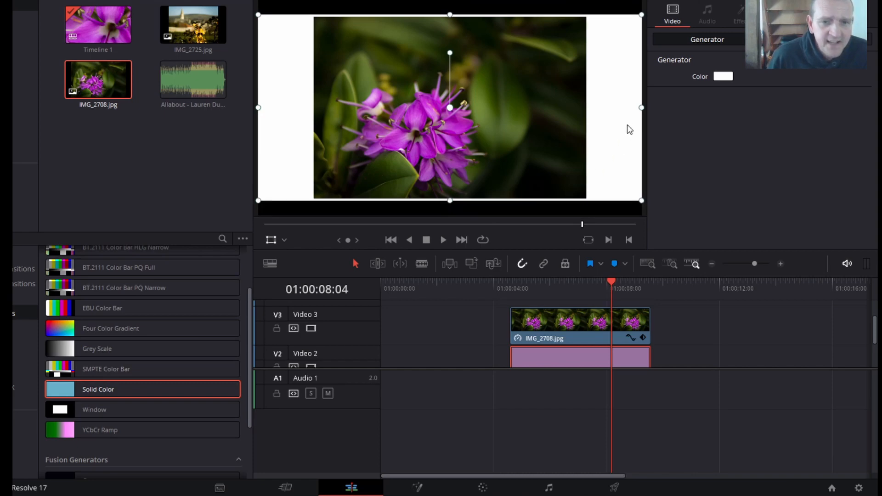
drag(642, 110, 586, 111)
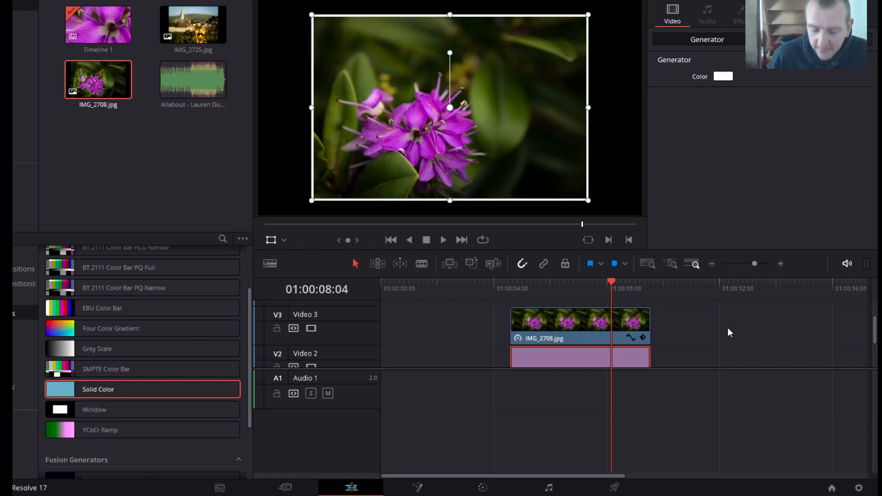
scroll(728, 327, down, 2)
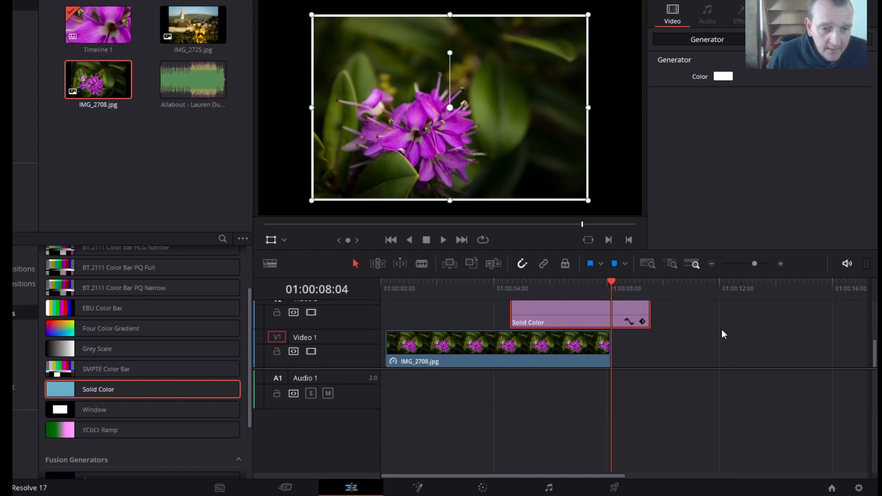
scroll(722, 329, up, 1)
- Add a short fade-in at the start of the IMG_2708.jpg clip on Video 1
drag(608, 279, 451, 302)
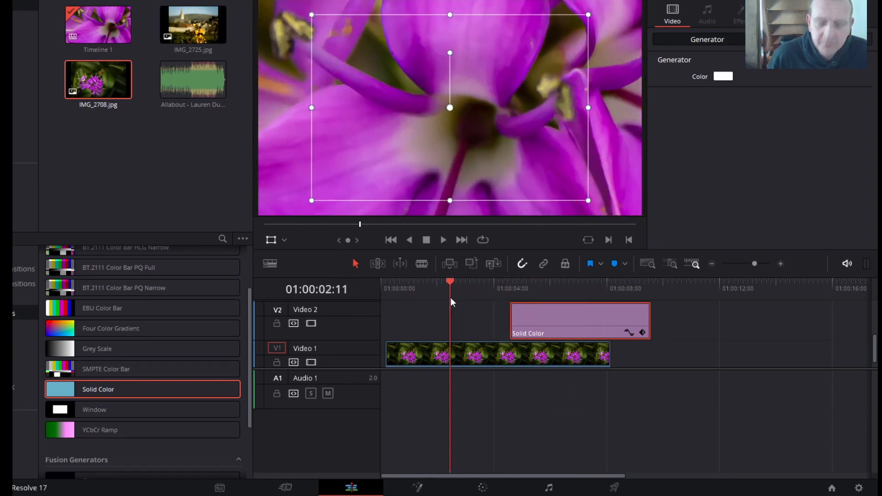
scroll(735, 318, up, 2)
scroll(735, 318, down, 3)
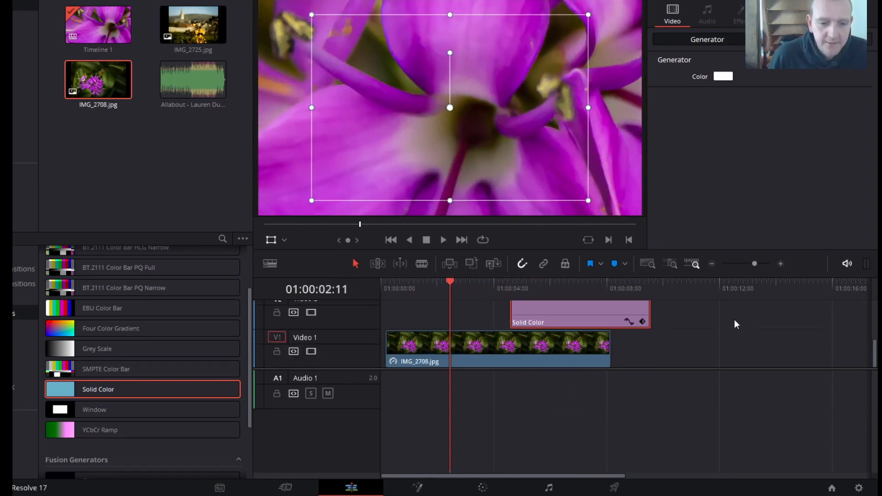
drag(388, 333, 398, 334)
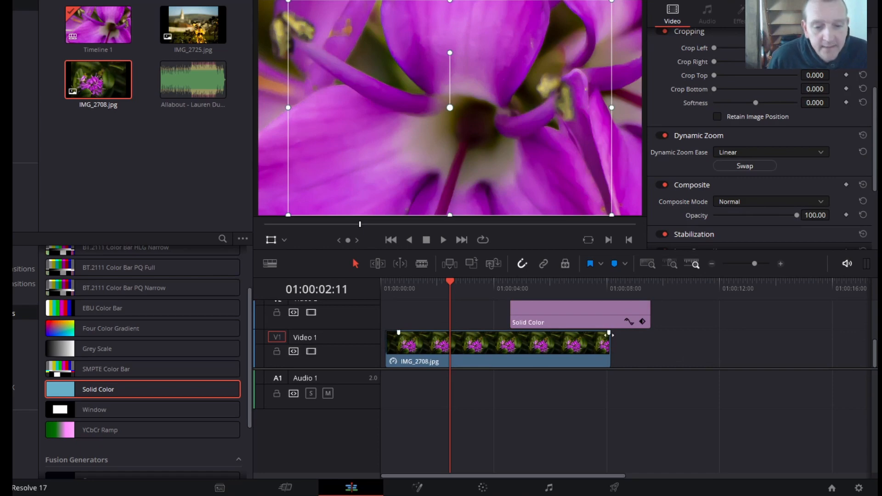
click(583, 349)
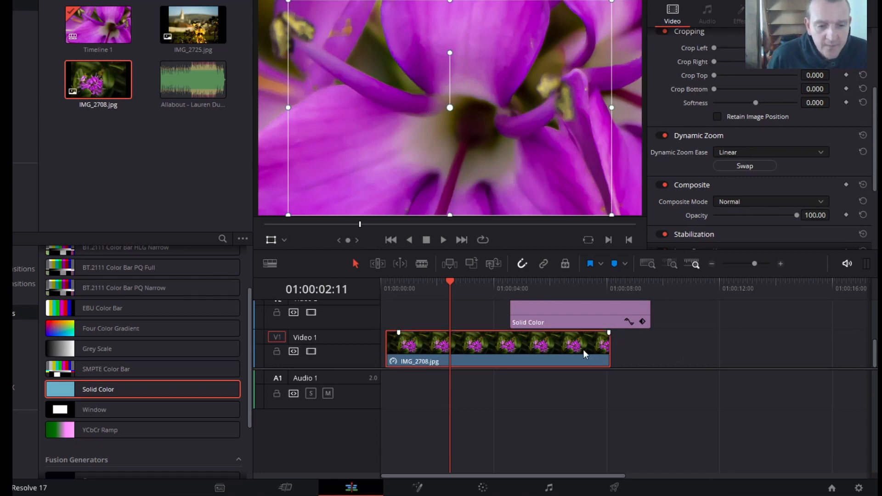
- Add a long fade-out to the Video 1 photo, starting at about 4 seconds and running to the clip's end
click(609, 334)
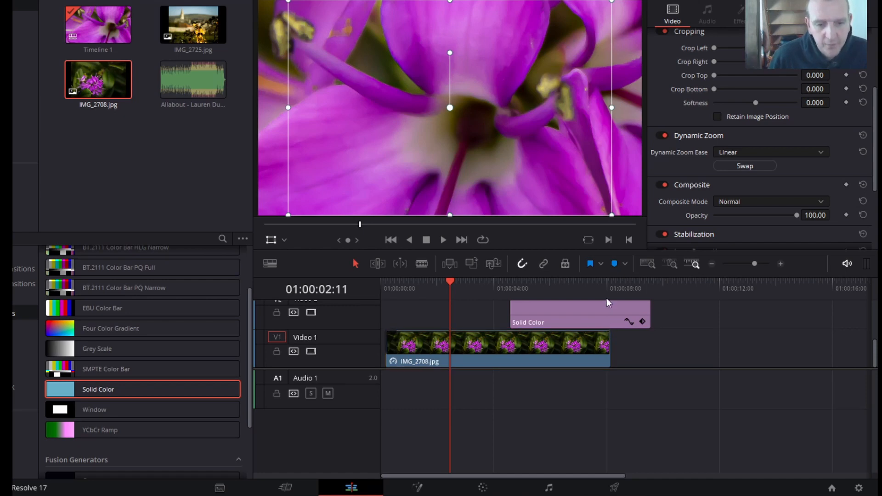
scroll(679, 319, up, 2)
click(586, 317)
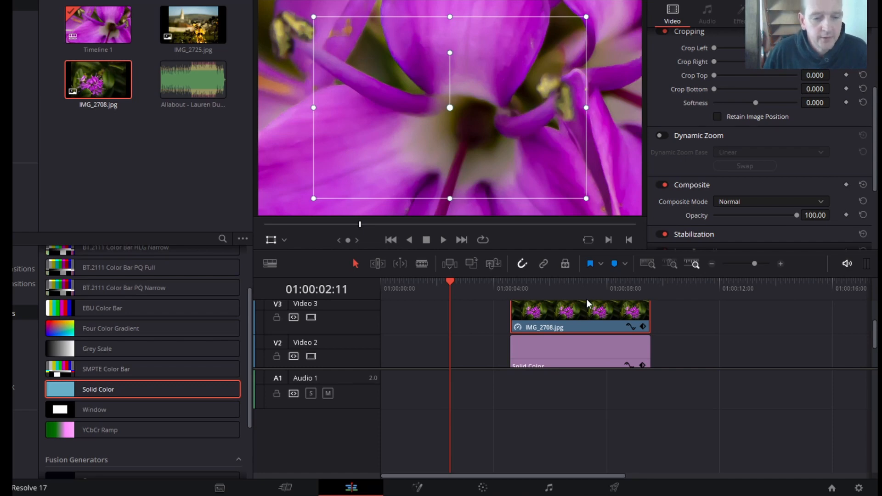
scroll(688, 307, up, 1)
scroll(687, 310, down, 2)
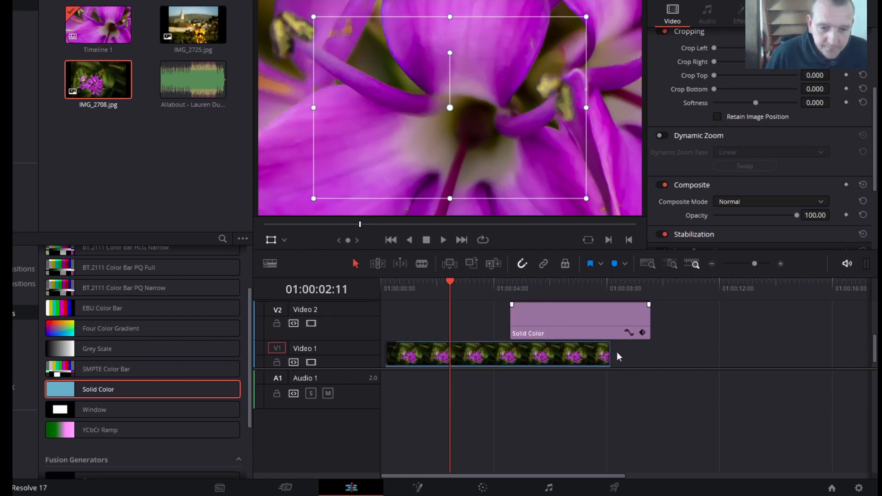
drag(609, 345, 495, 344)
- Add matching fade-ins and fade-outs of about half a second to the Solid Color on Video 2 and the photo on Video 3
scroll(699, 333, up, 3)
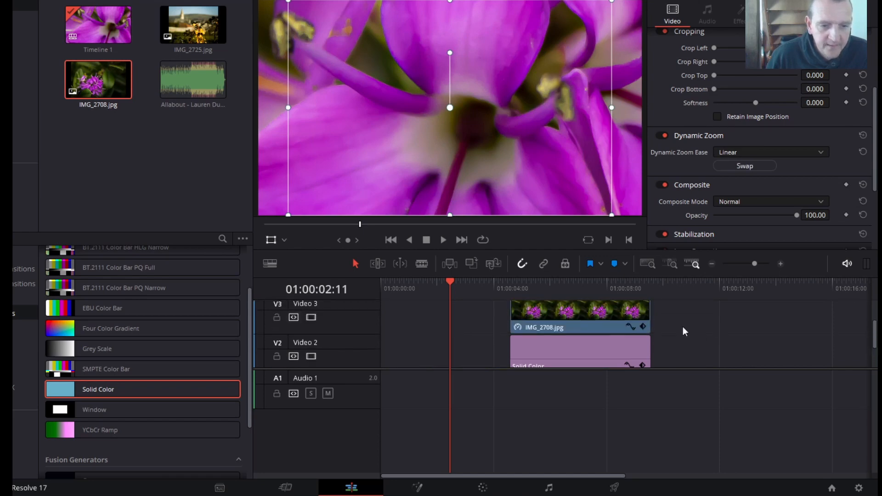
click(539, 351)
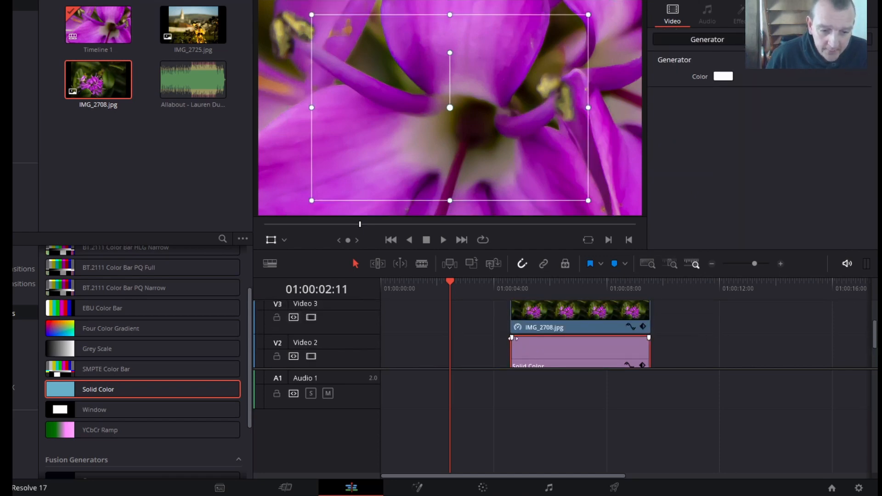
drag(511, 338, 528, 339)
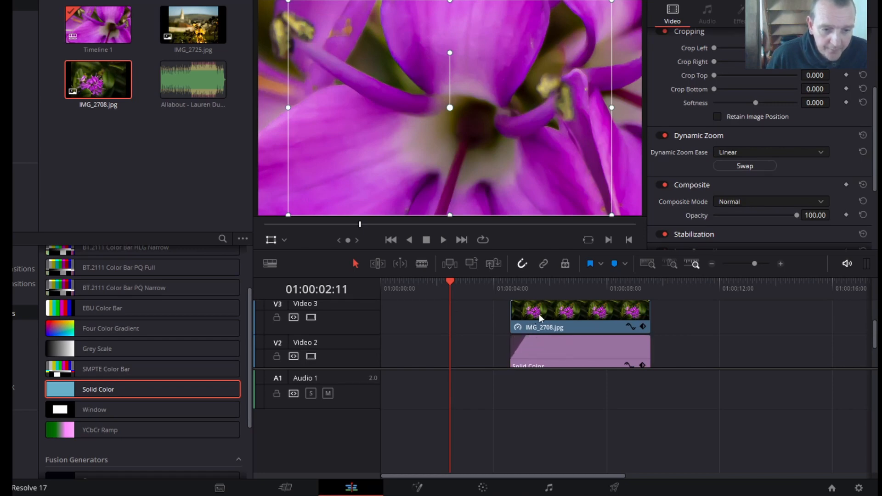
scroll(535, 317, up, 1)
drag(514, 309, 528, 311)
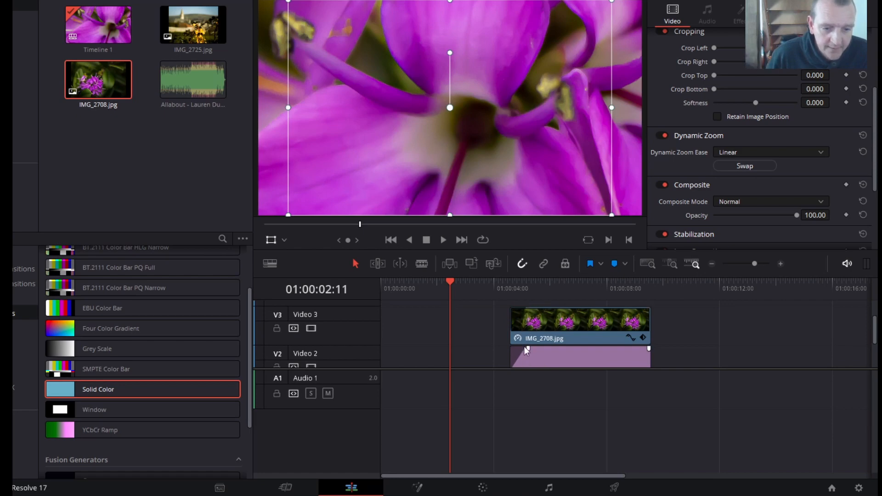
drag(649, 310, 633, 310)
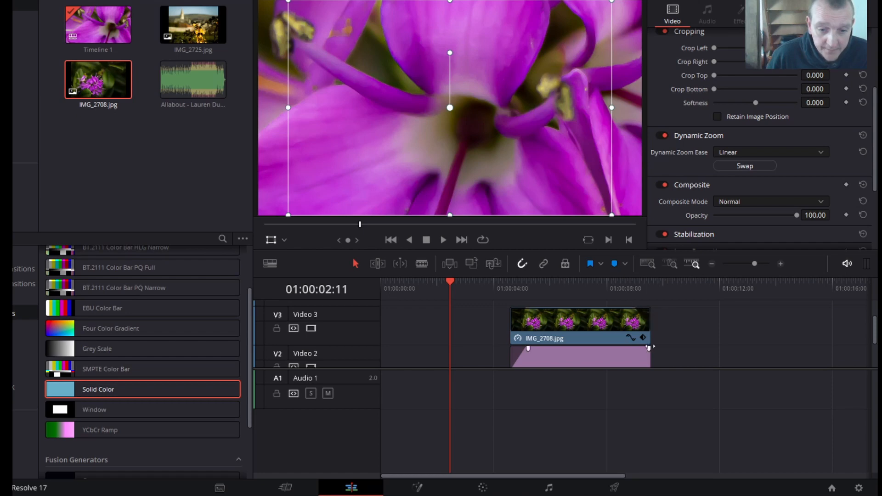
drag(648, 350, 637, 350)
- Play the timeline from its beginning to preview the zoom, fades and framed photo
scroll(683, 327, down, 1)
scroll(683, 326, down, 1)
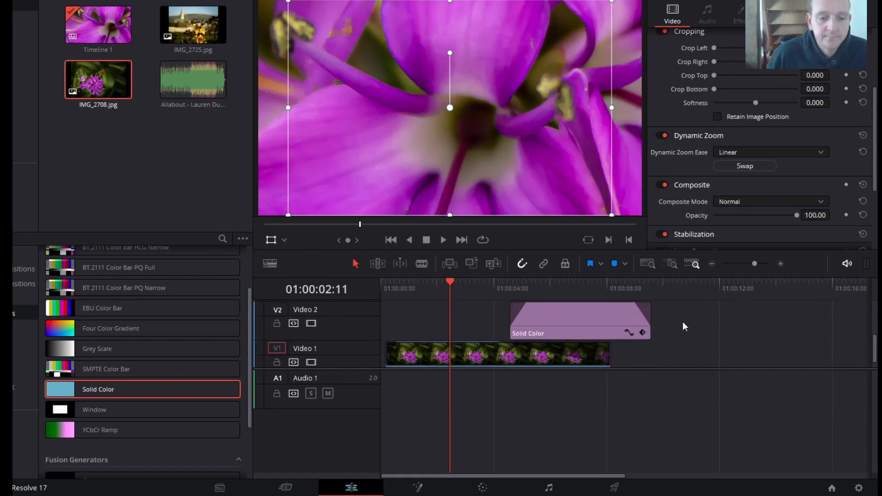
key(Home)
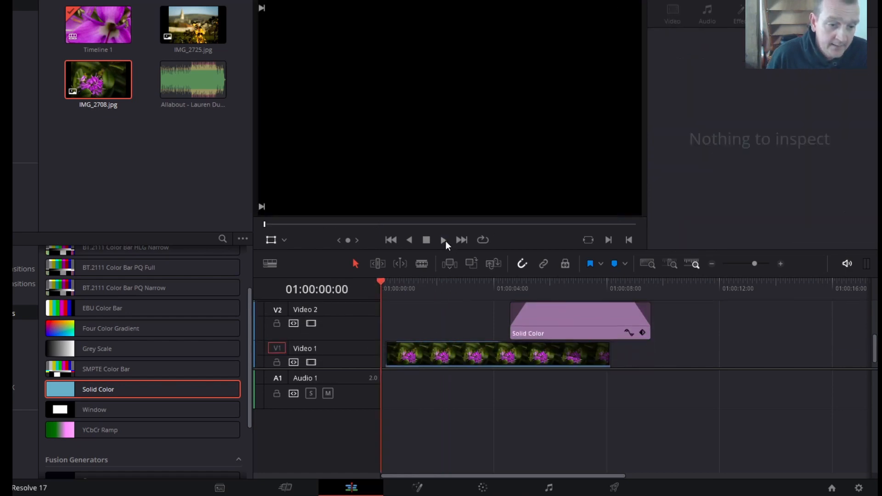
click(444, 240)
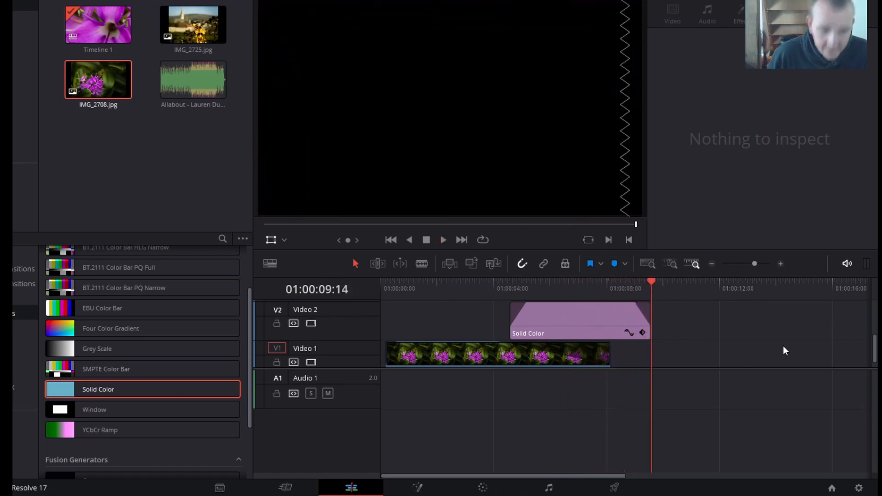
- Add a basic Text title on Video 4 above the framed photo, trim it to about two seconds, and fade it in and out
scroll(784, 347, up, 3)
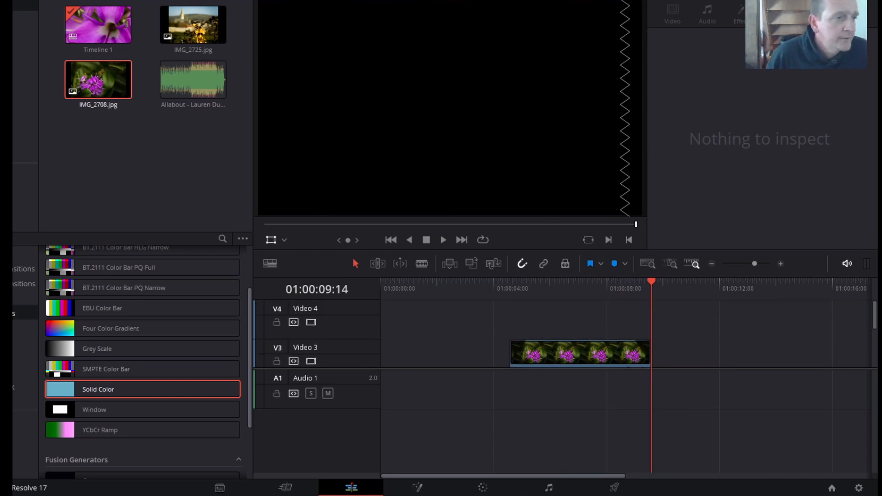
click(15, 299)
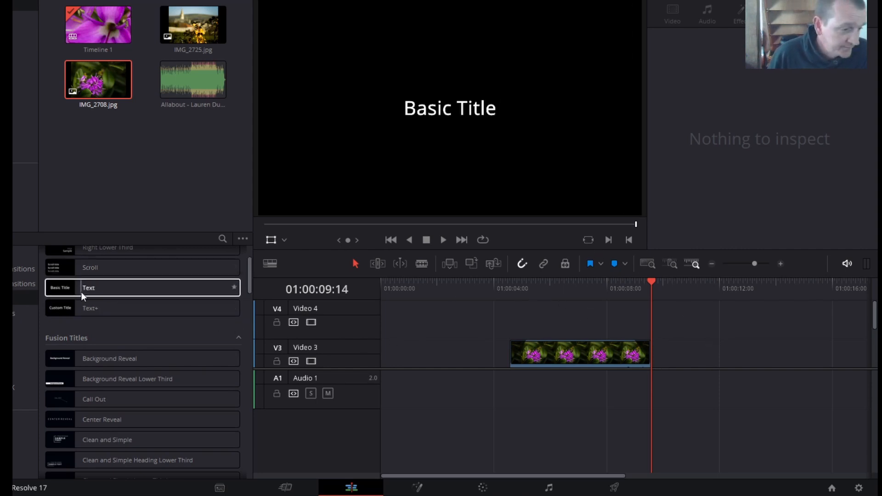
drag(84, 291, 552, 318)
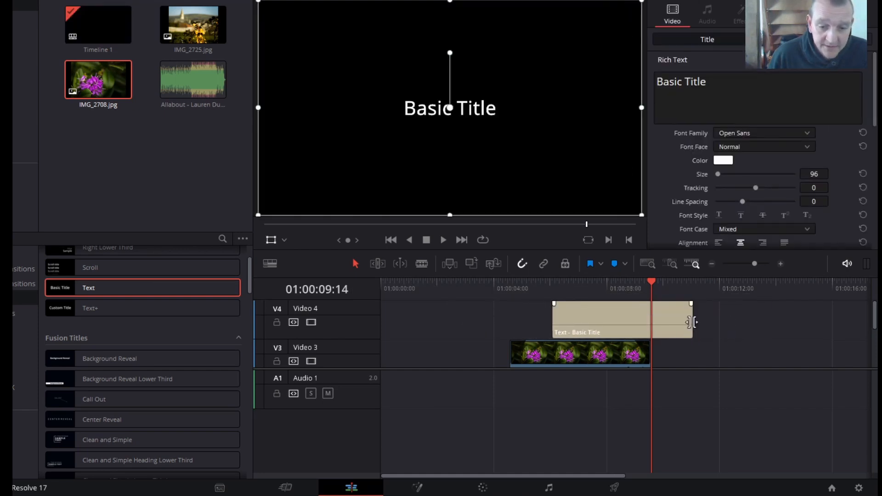
drag(691, 322, 589, 303)
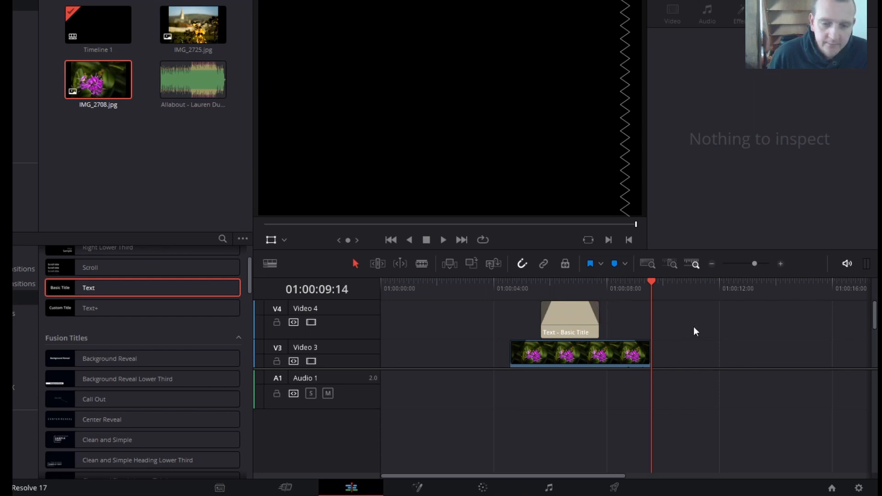
- Replace the Video 4 title's text with "Details here ...." while previewing it over the framed photo
click(582, 321)
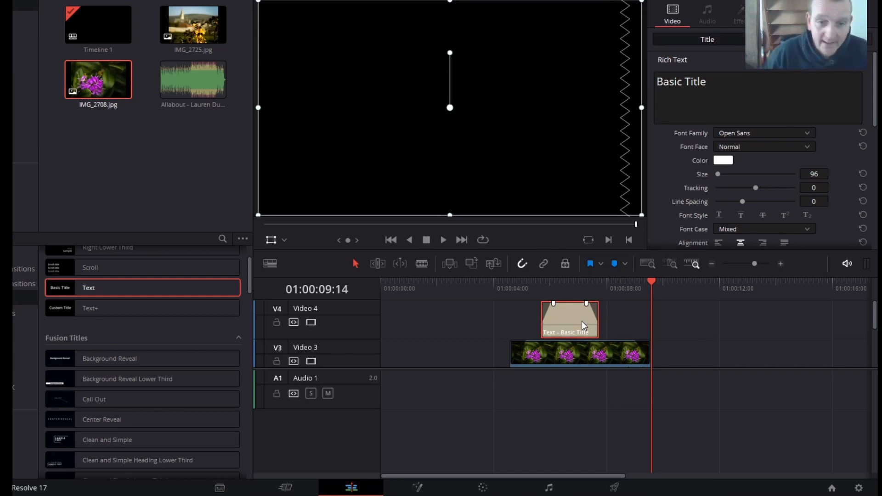
click(568, 280)
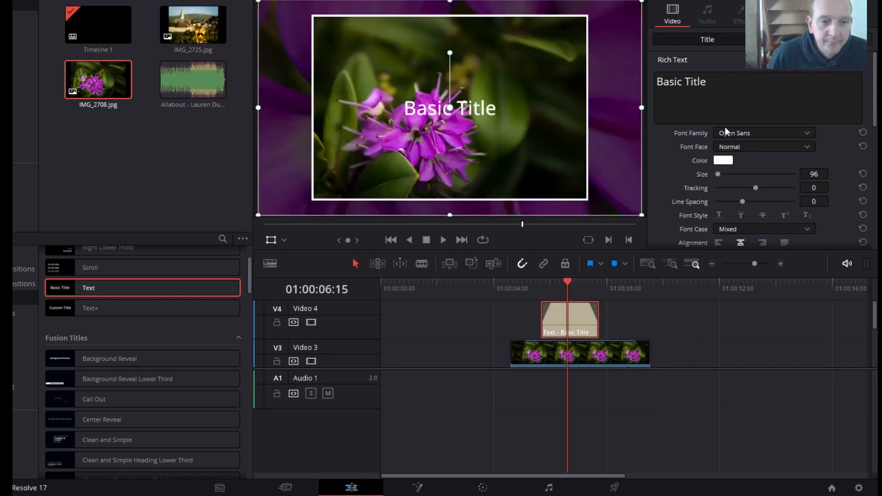
click(711, 89)
key(ctrl+a)
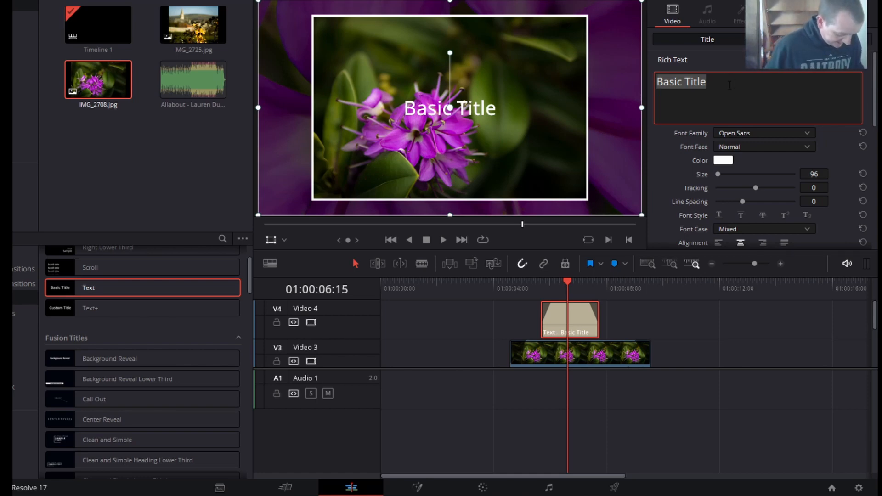
text(Details )
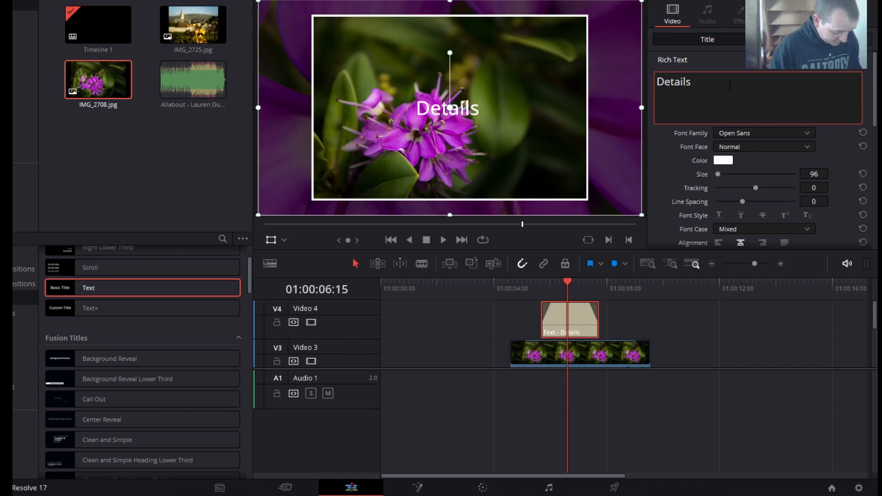
text(here)
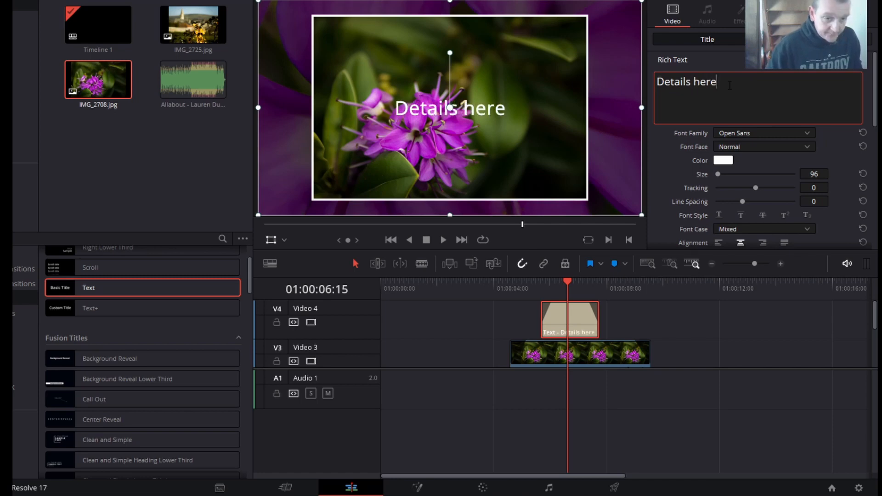
text( ....)
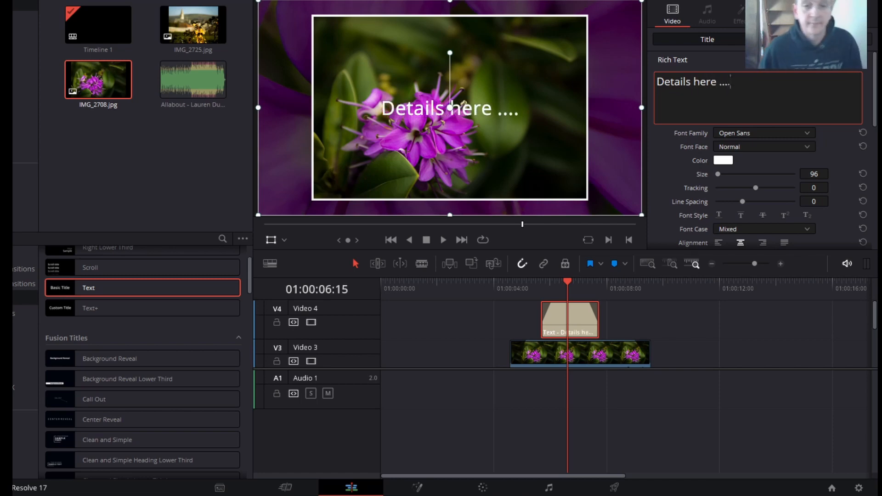
click(817, 40)
scroll(760, 106, up, 3)
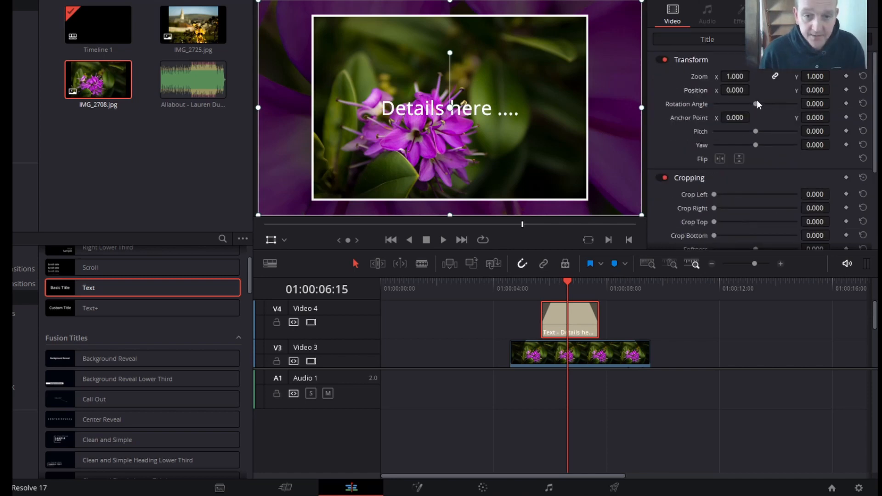
drag(737, 77, 737, 78)
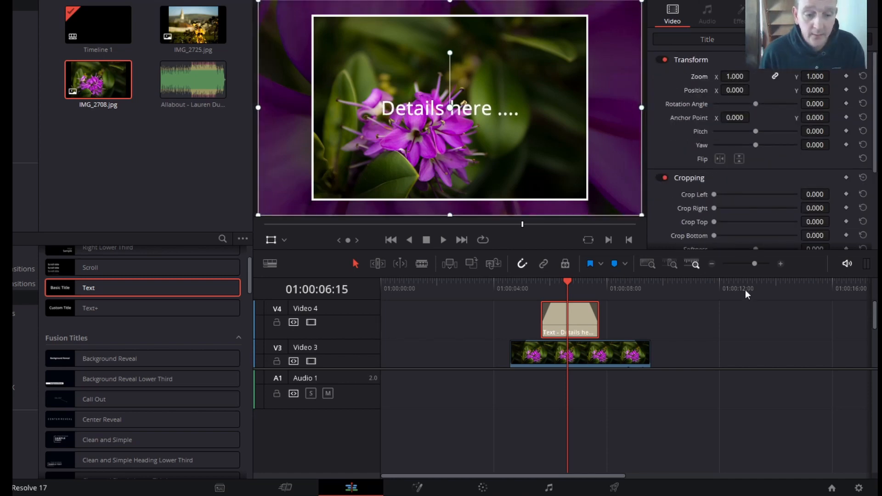
click(715, 330)
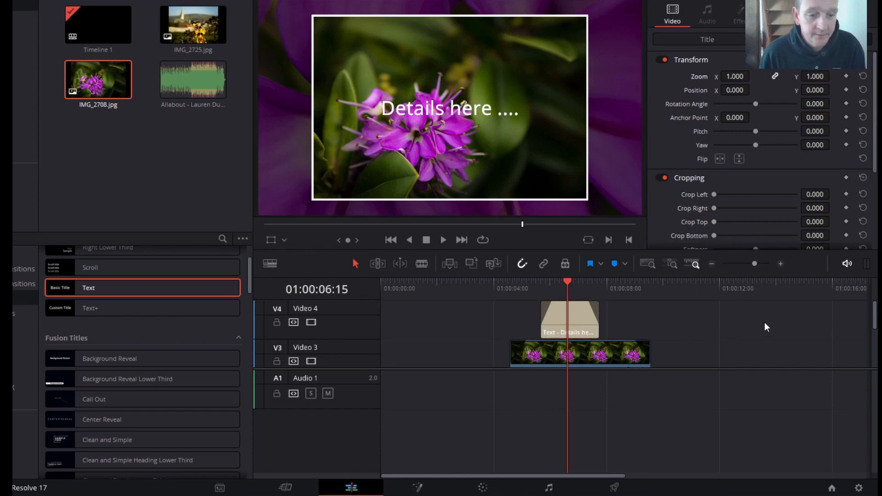
- Make the "Details here ...." title on Video 4 bold and set its text size to 50
click(572, 314)
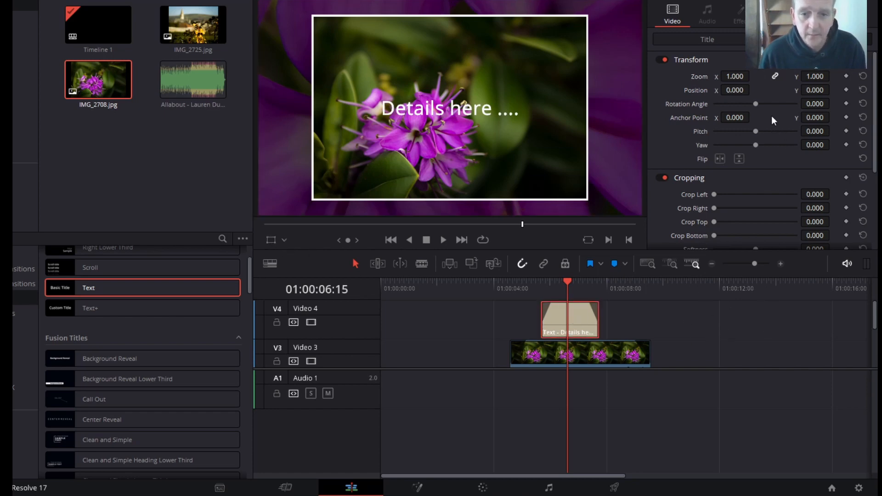
click(708, 39)
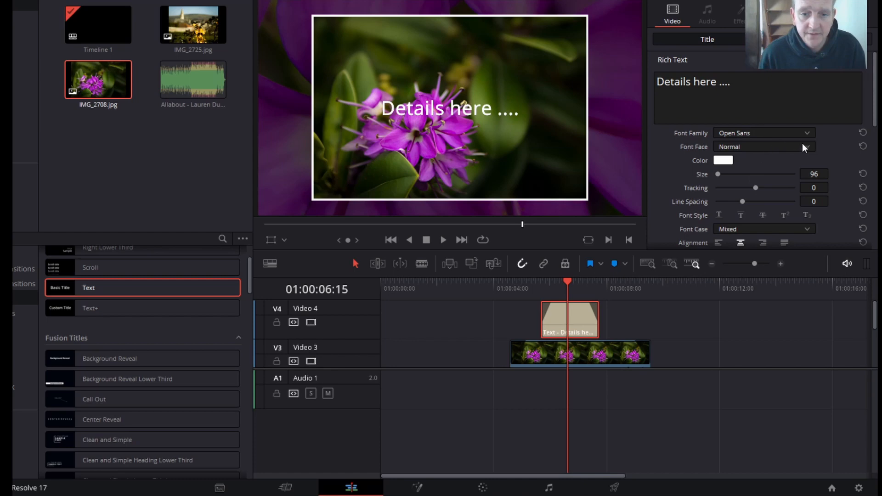
click(804, 147)
click(752, 173)
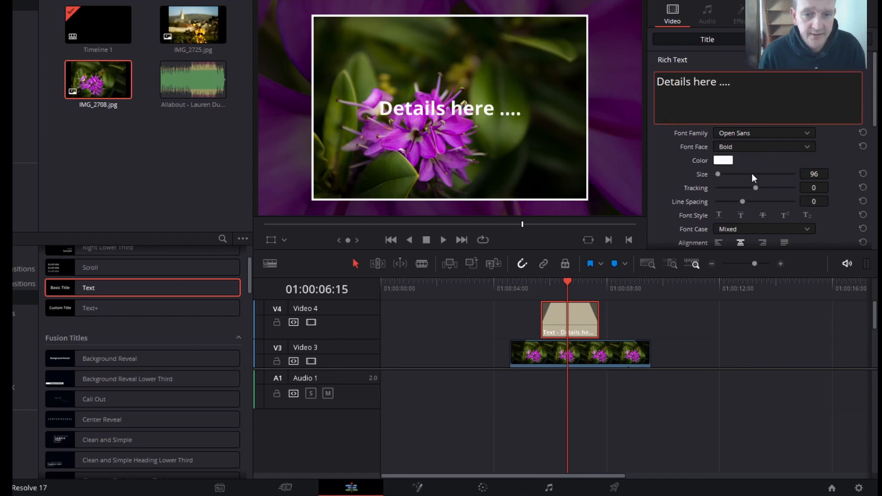
drag(731, 82, 657, 82)
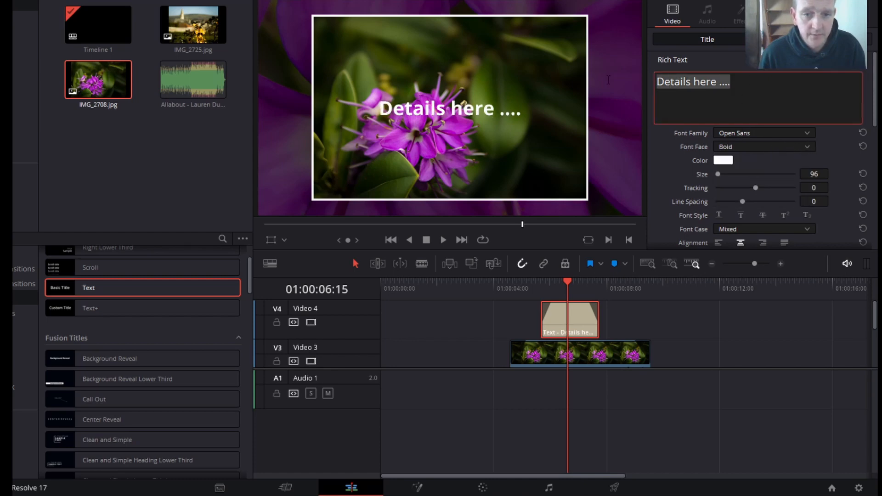
click(806, 145)
click(732, 172)
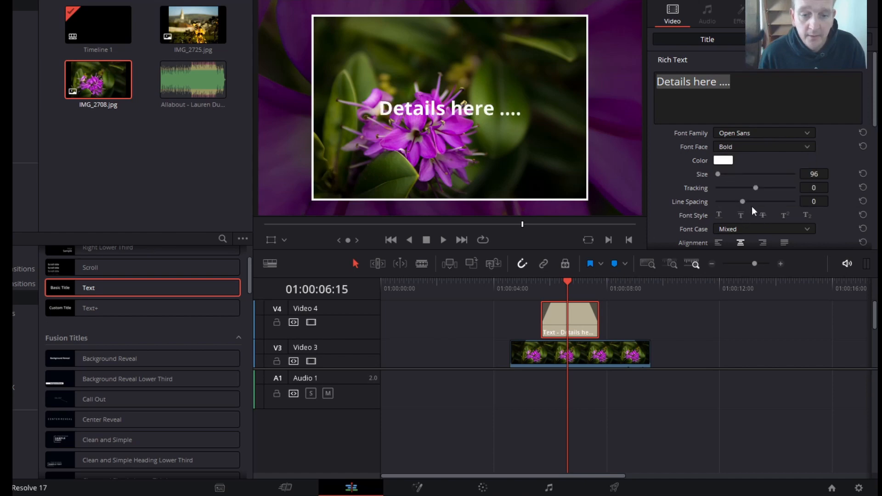
mouse_move(813, 174)
mouse_down()
mouse_move(786, 174)
mouse_move(814, 173)
mouse_up()
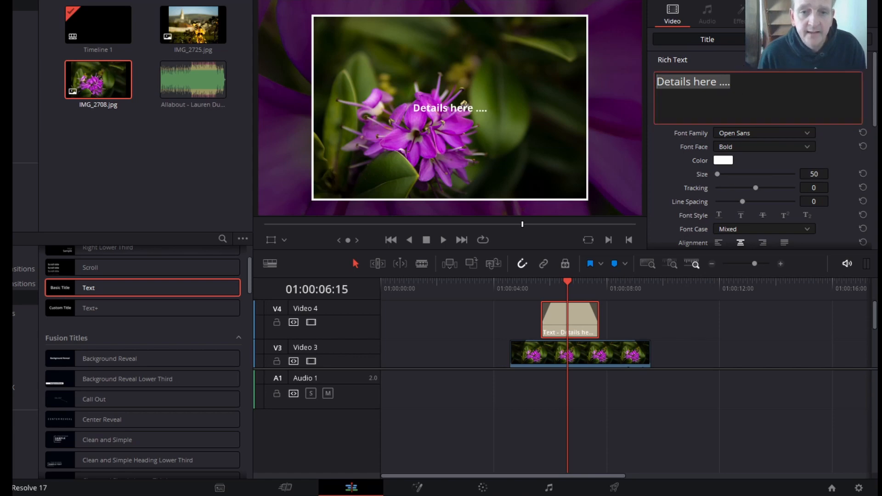
- Move the title to the framed photo's lower-left corner with position X -470 and Y -400
scroll(754, 120, down, 10)
drag(736, 90, 690, 90)
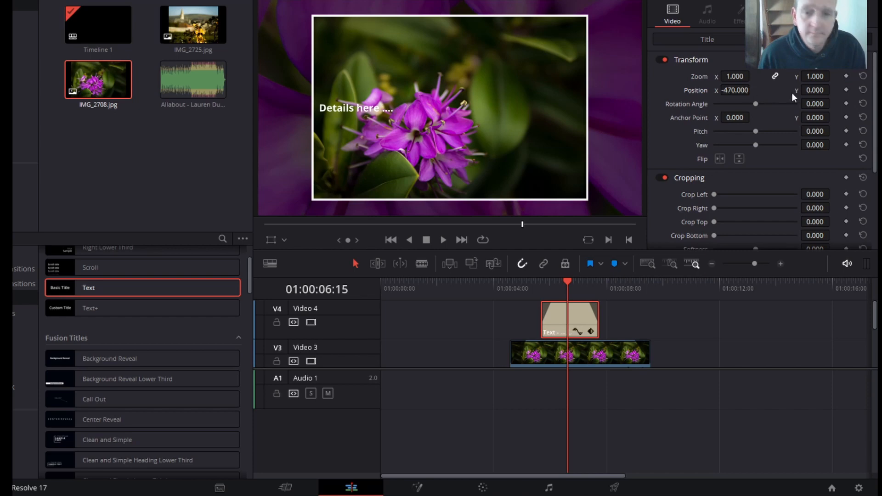
drag(815, 90, 777, 90)
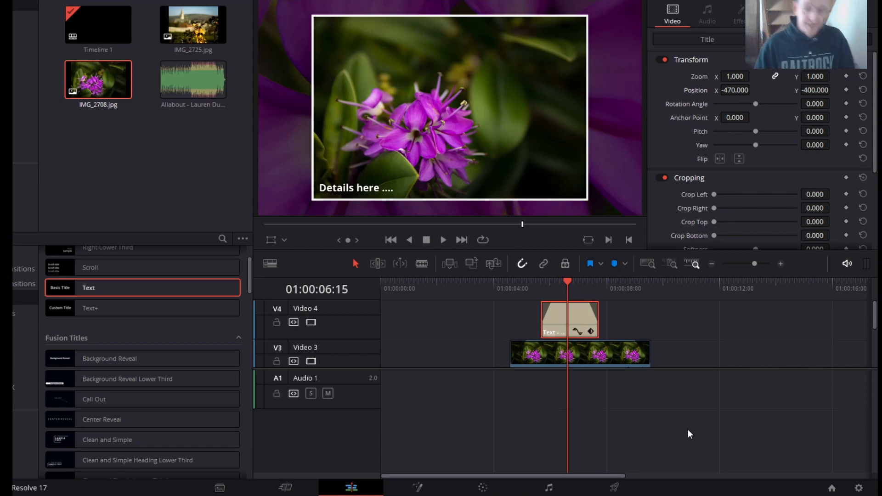
- Play the timeline from its beginning to preview the smaller title over the framed photo
click(603, 472)
drag(393, 292, 367, 290)
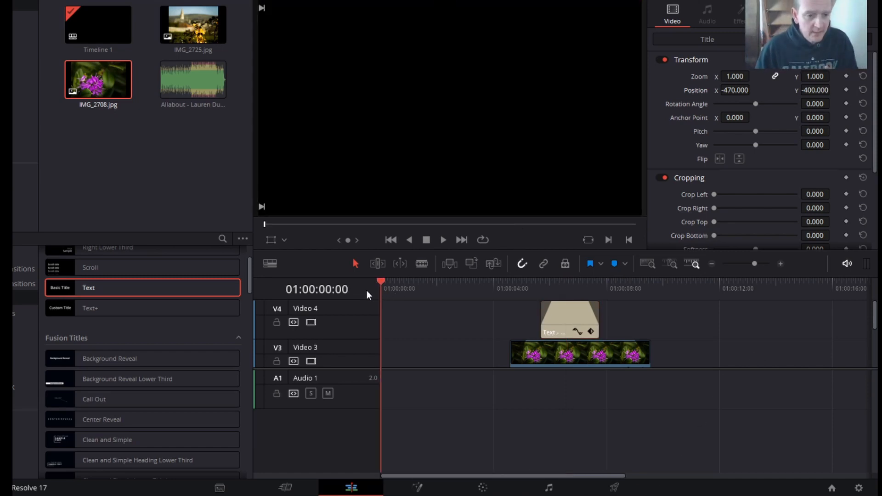
click(443, 240)
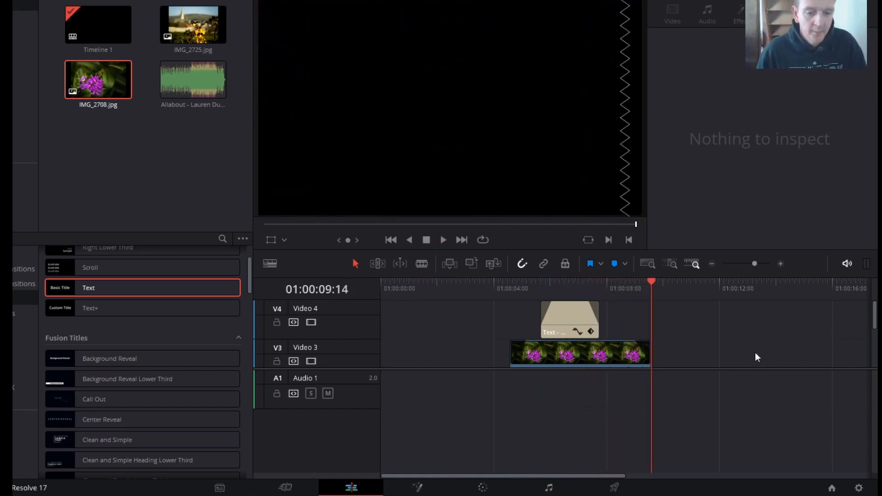
- Add IMG_2725.jpg to Video 1 just after the Solid Color ends and extend it to about eight seconds
scroll(761, 347, down, 3)
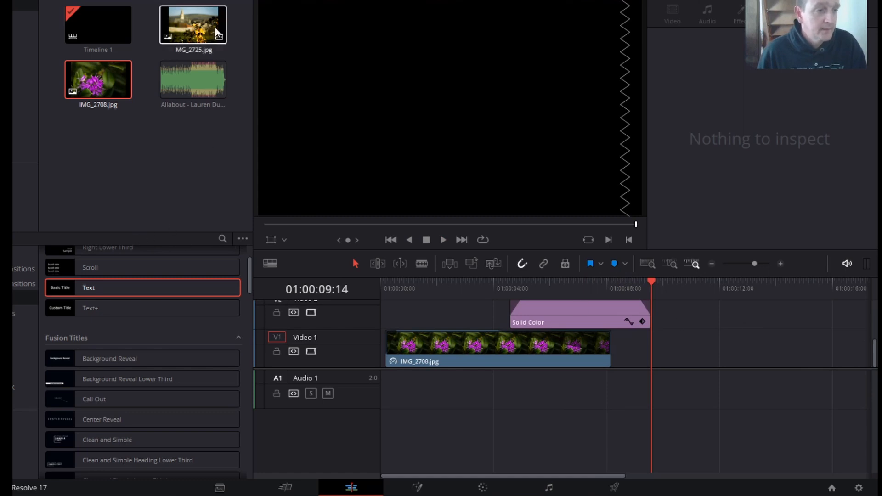
drag(198, 28, 702, 355)
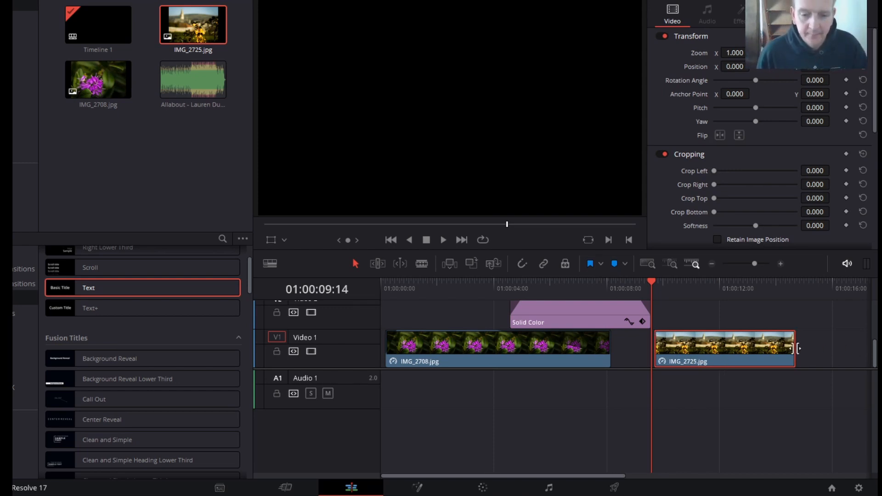
drag(614, 475, 705, 476)
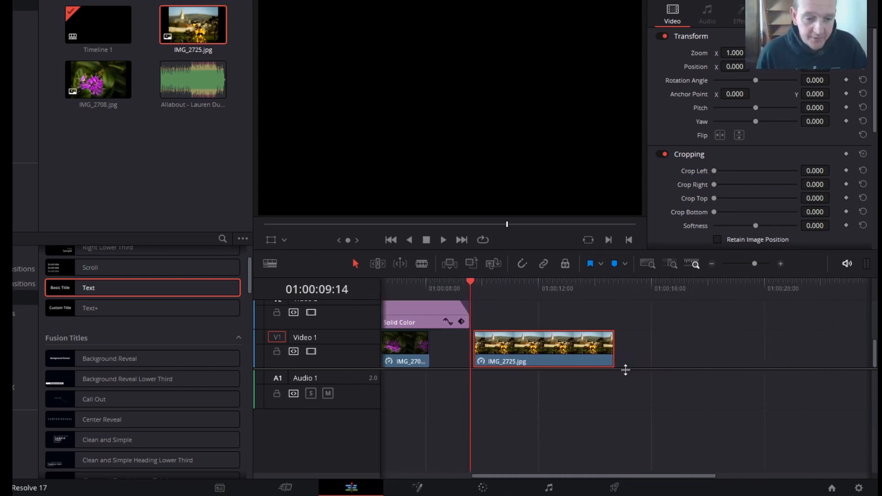
drag(608, 350, 696, 354)
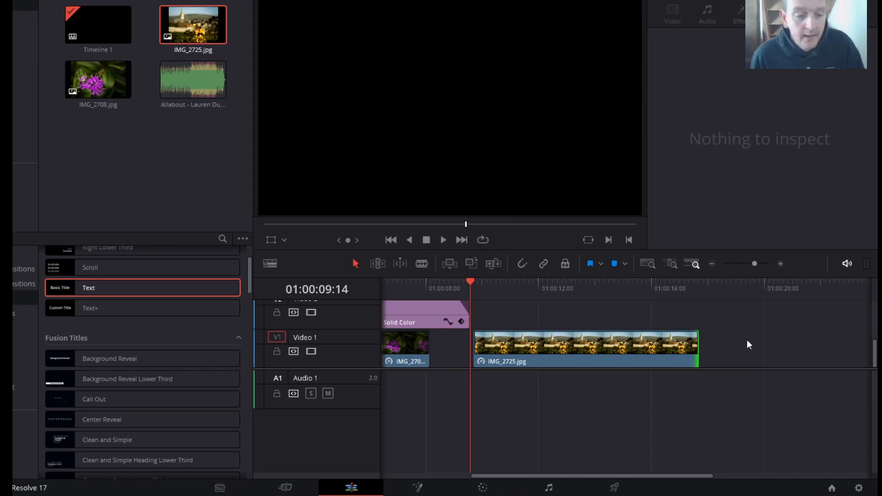
- Set the Video 1 IMG_2725.jpg Dynamic Zoom from a small frame around the church spire to a larger frame reaching the yellow flowers
drag(469, 285, 492, 288)
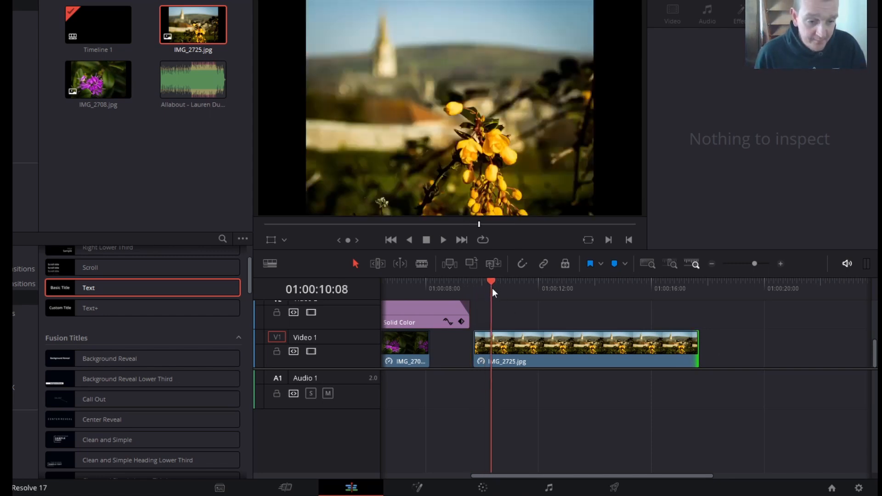
click(545, 357)
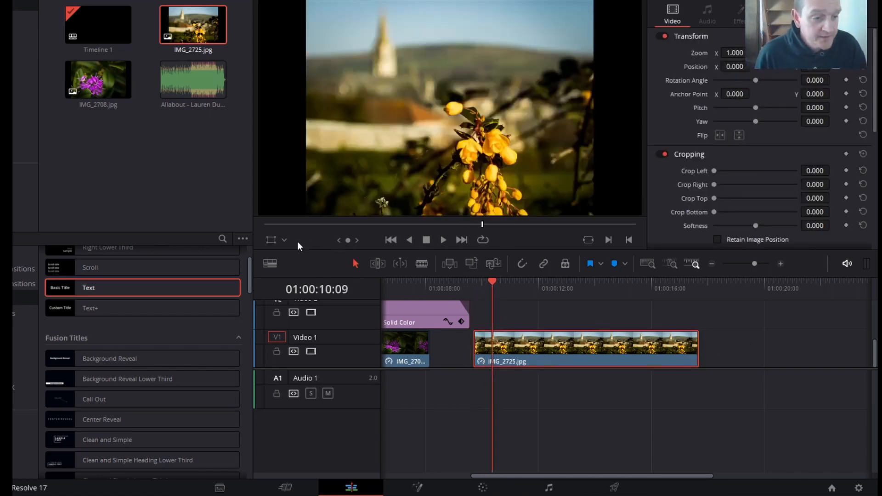
click(286, 240)
click(289, 289)
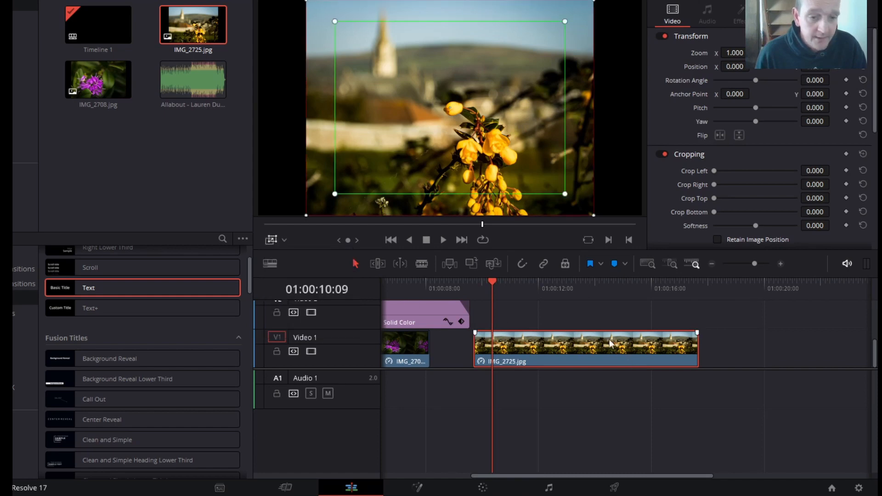
drag(564, 195, 436, 123)
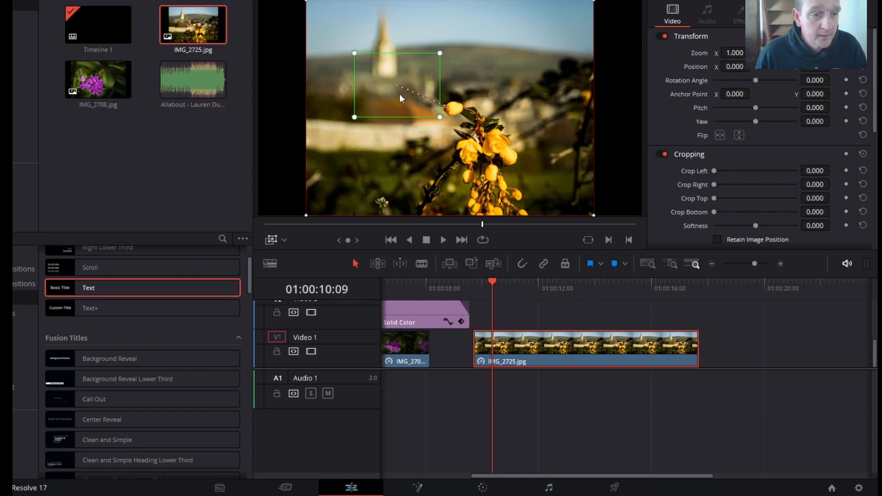
drag(400, 94, 395, 86)
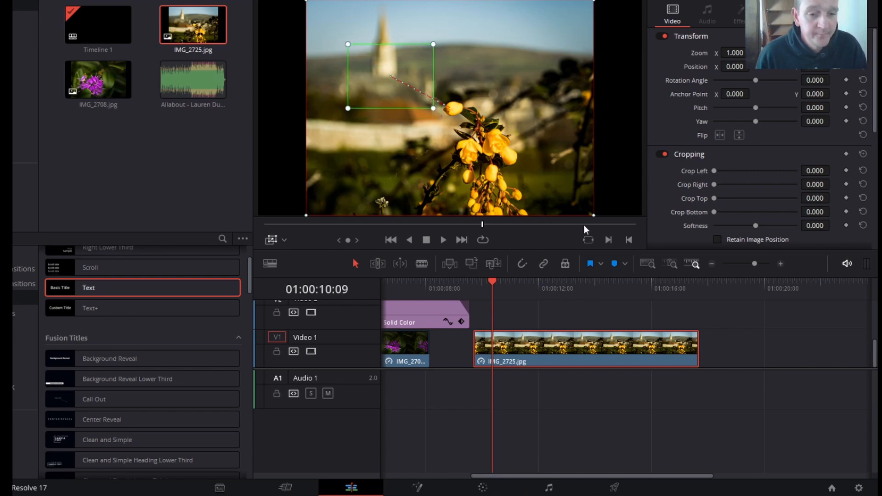
drag(594, 213, 520, 150)
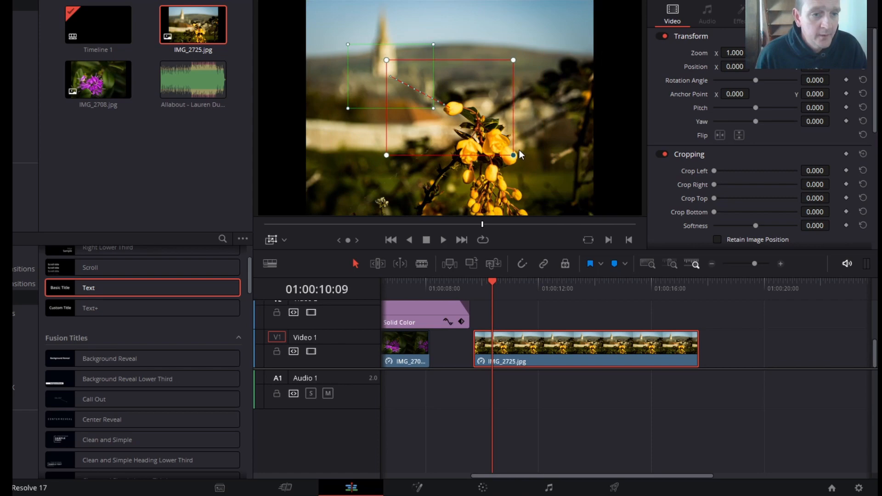
drag(476, 120, 453, 110)
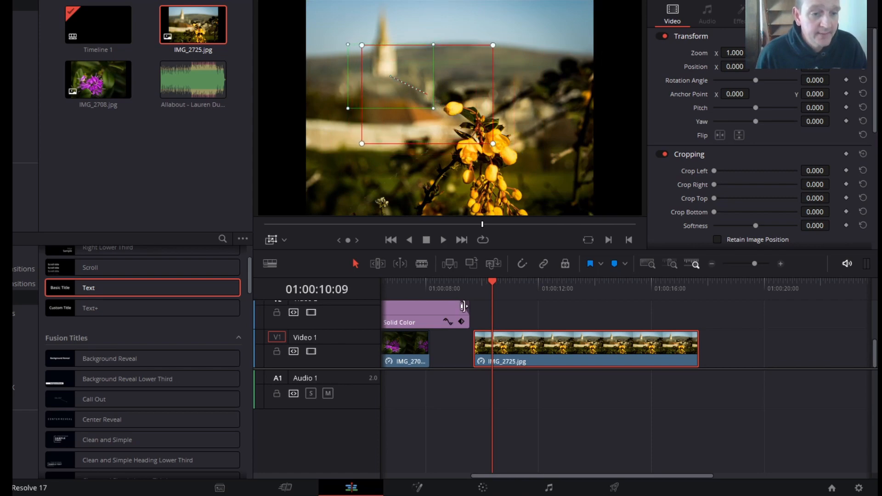
click(444, 239)
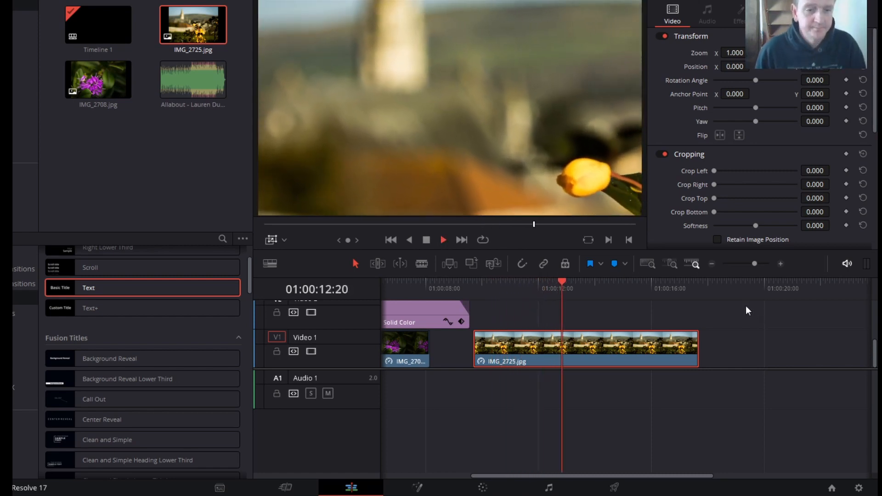
click(426, 239)
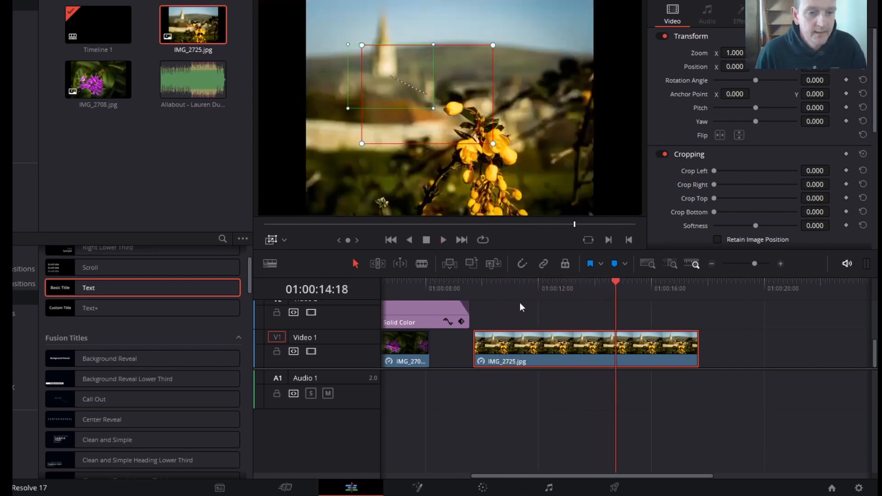
- Add a second IMG_2725.jpg on Video 2 overlapping the end of the Video 1 copy, and extend it to about seven seconds
drag(614, 281, 607, 283)
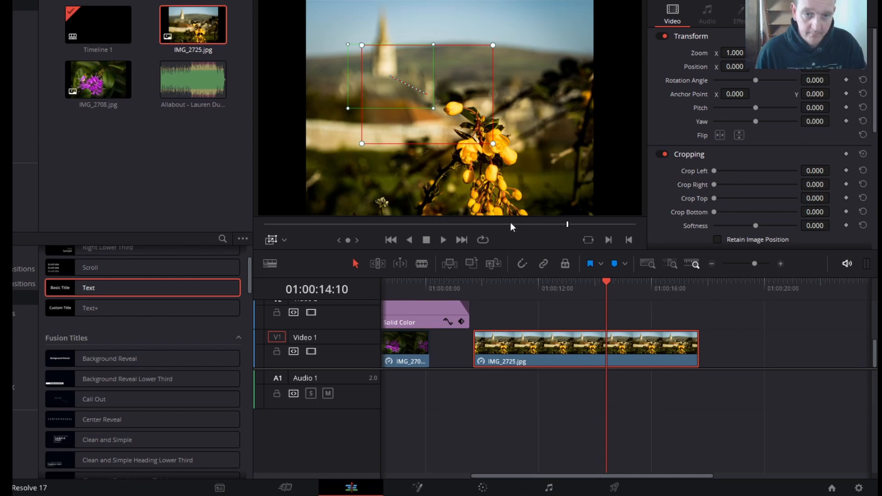
scroll(534, 206, down, 1)
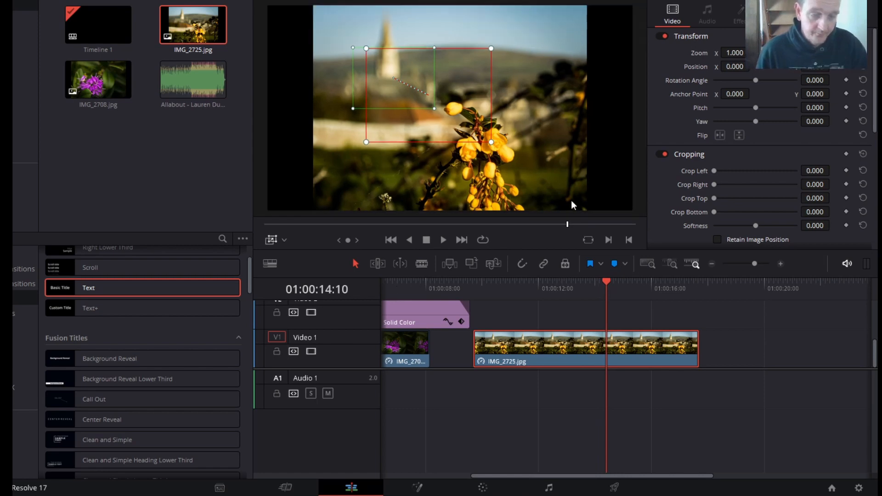
scroll(702, 179, down, 3)
scroll(703, 179, up, 3)
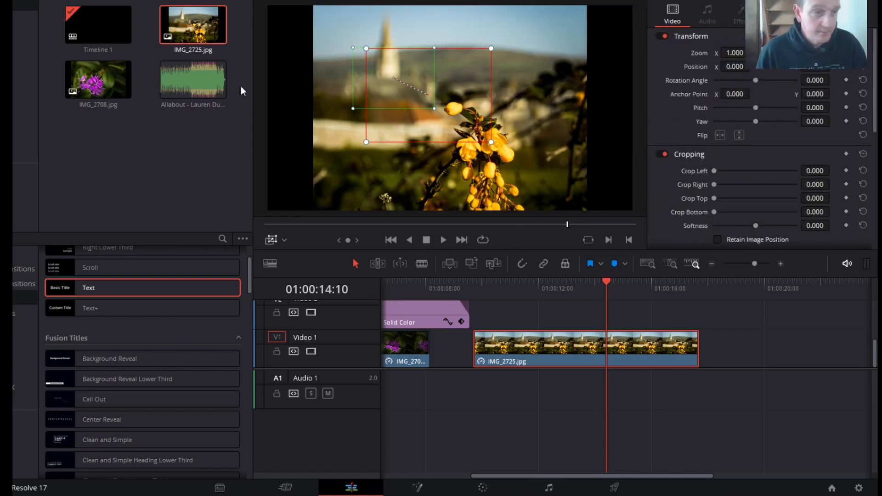
drag(200, 71, 597, 314)
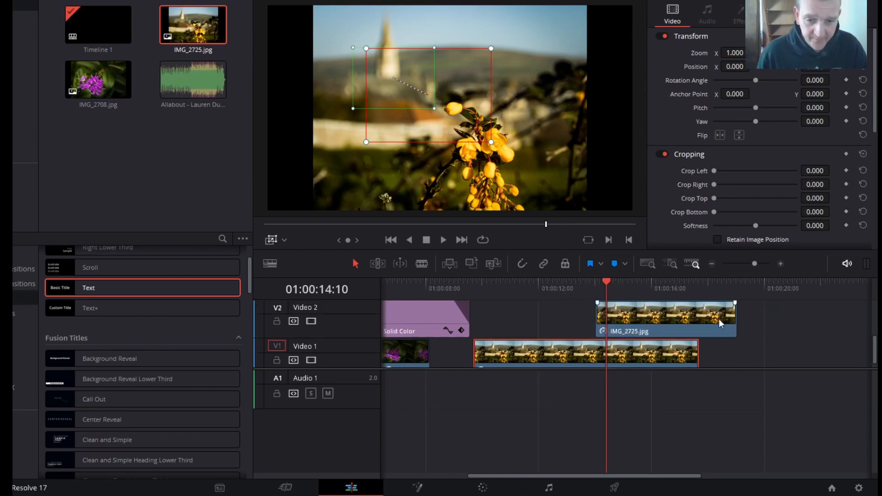
drag(732, 315, 789, 317)
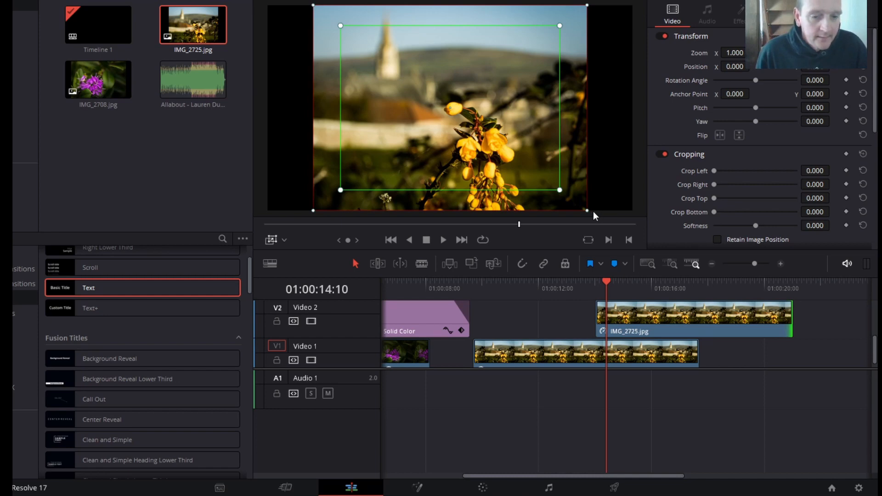
- Set the Video 2 copy's Dynamic Zoom to pan between small equal frames, starting right of the yellow flowers and ending over them
click(670, 325)
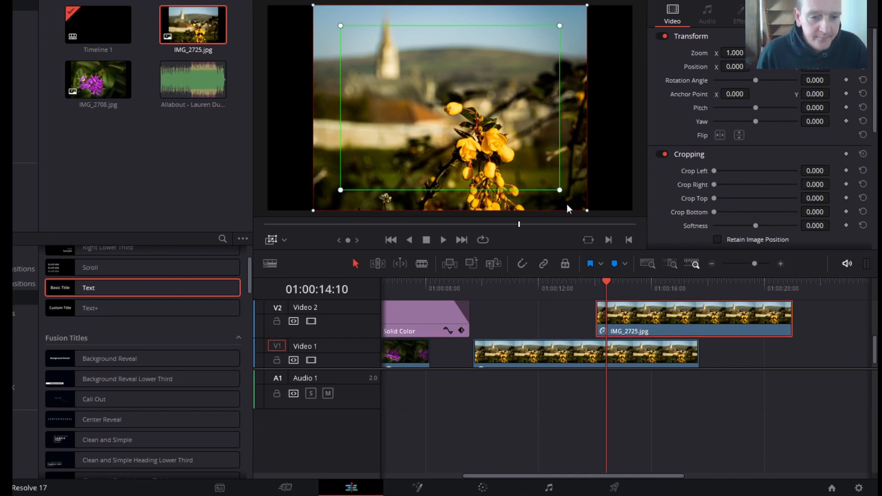
drag(561, 191, 541, 156)
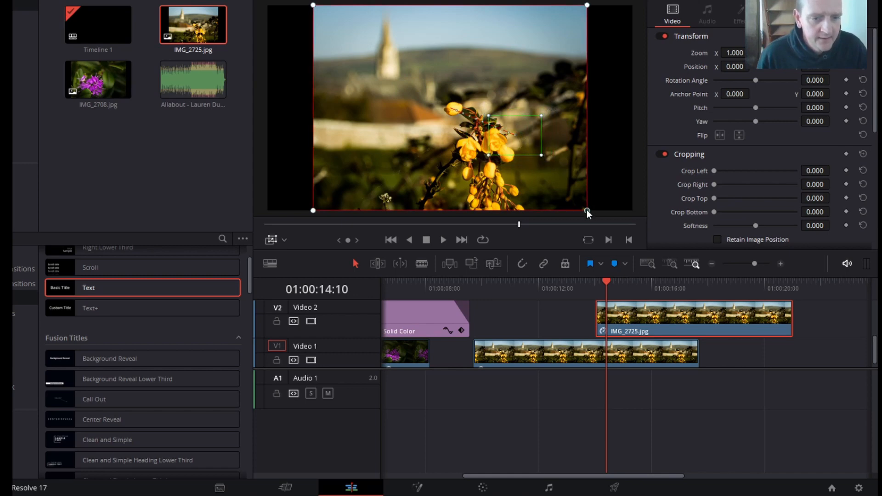
drag(587, 210, 486, 151)
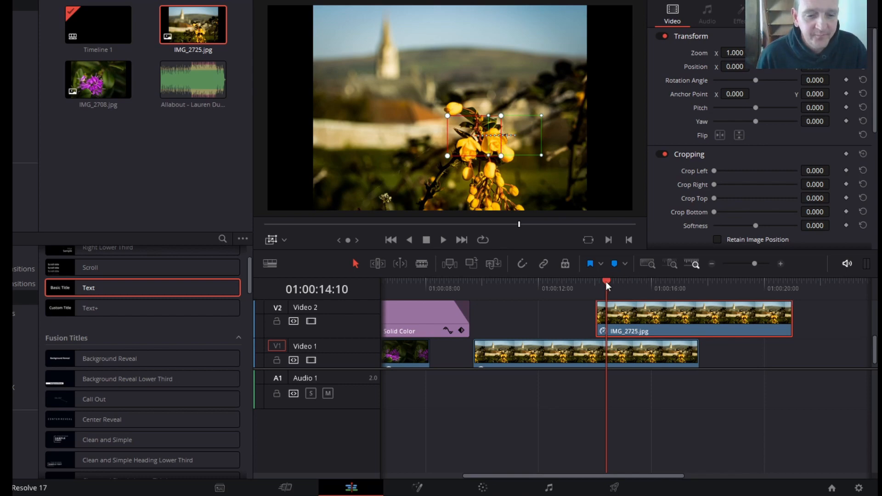
- Hide the Dynamic Zoom overlay and play from just before the IMG_2725.jpg clips to preview both movements
drag(606, 282, 569, 281)
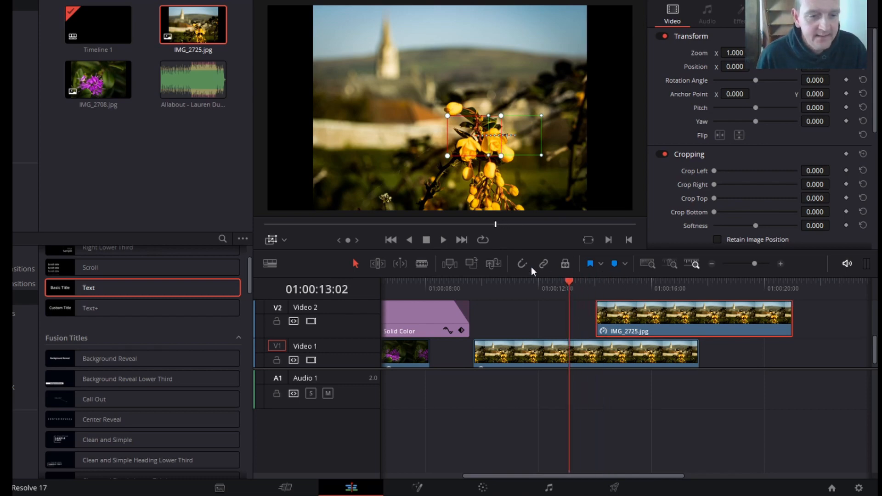
click(524, 335)
click(270, 240)
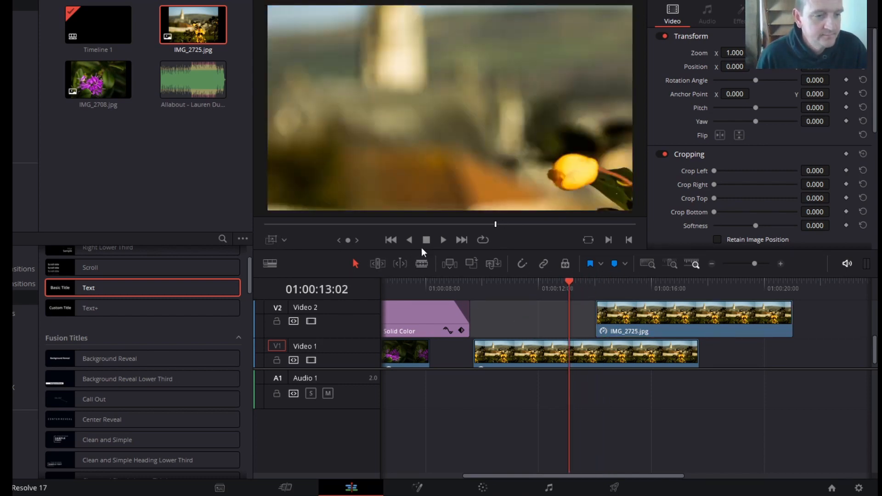
drag(570, 281, 453, 281)
click(443, 240)
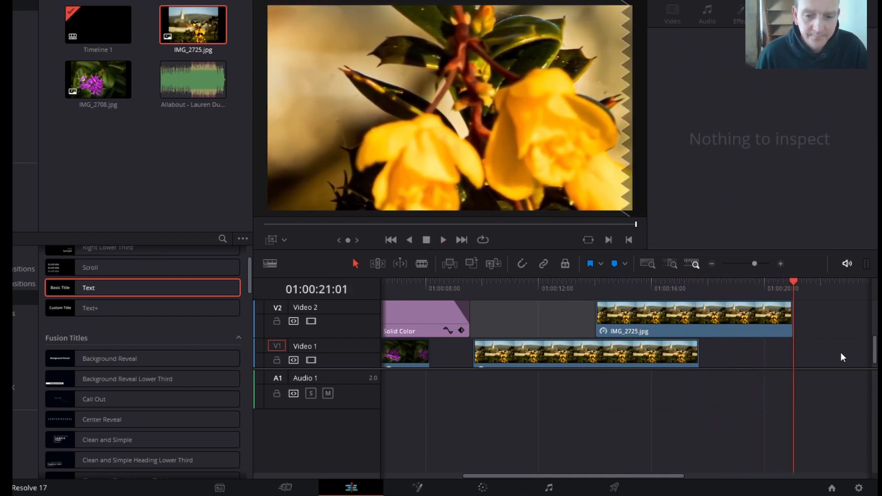
scroll(840, 338, up, 1)
scroll(840, 339, up, 3)
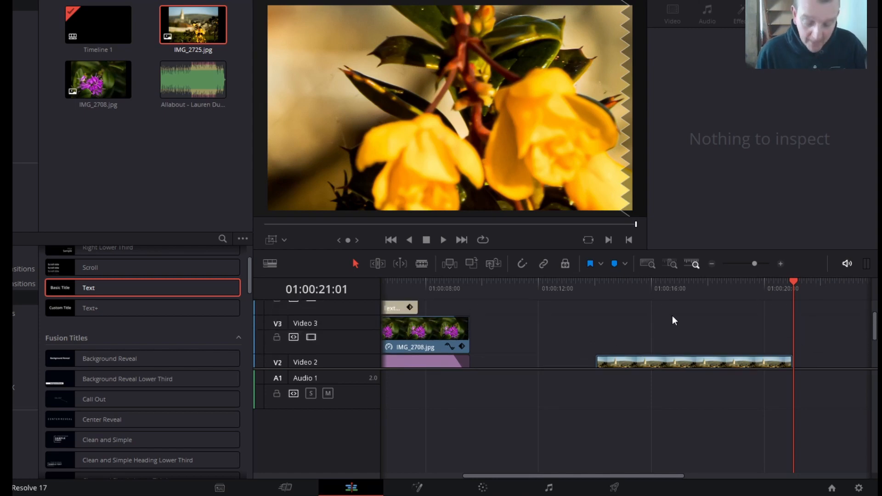
- Place another IMG_2725.jpg on Video 4 overlapping the end of the Video 2 copy, with a Solid Color generator directly beneath on Video 3
drag(192, 38, 704, 316)
mouse_move(766, 334)
mouse_down()
mouse_move(766, 326)
mouse_move(763, 335)
mouse_up()
scroll(669, 316, down, 3)
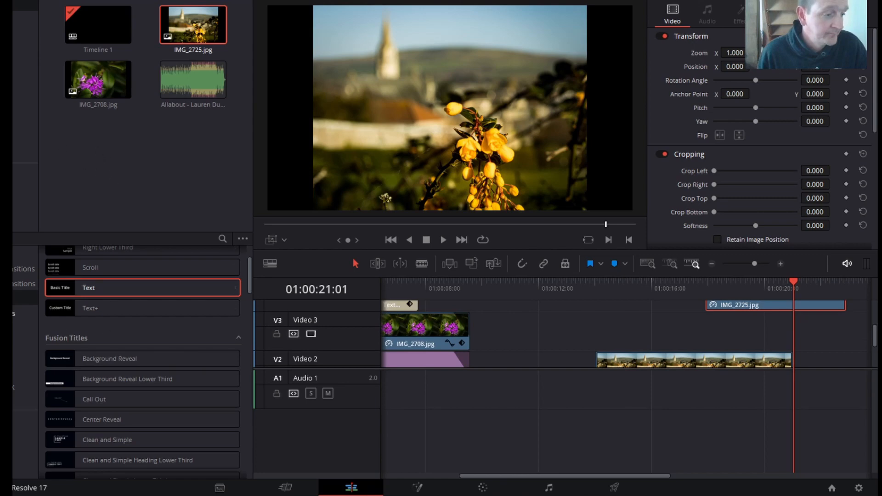
scroll(230, 331, down, 10)
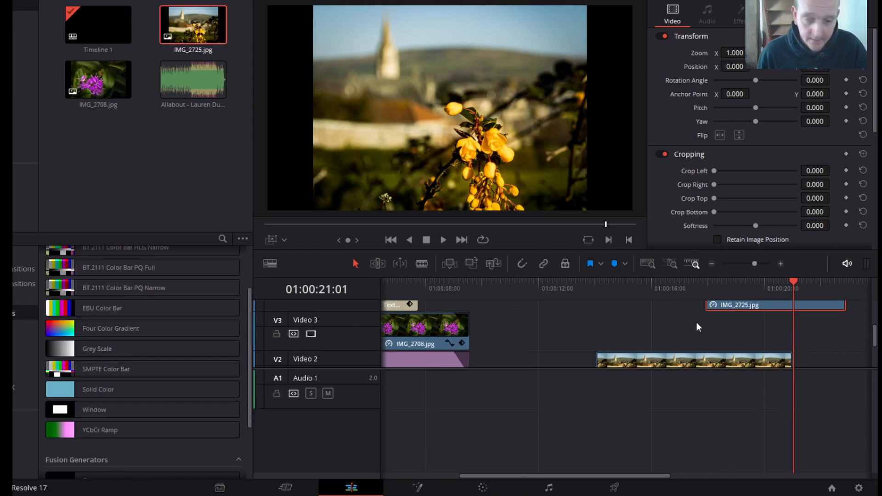
drag(115, 389, 760, 327)
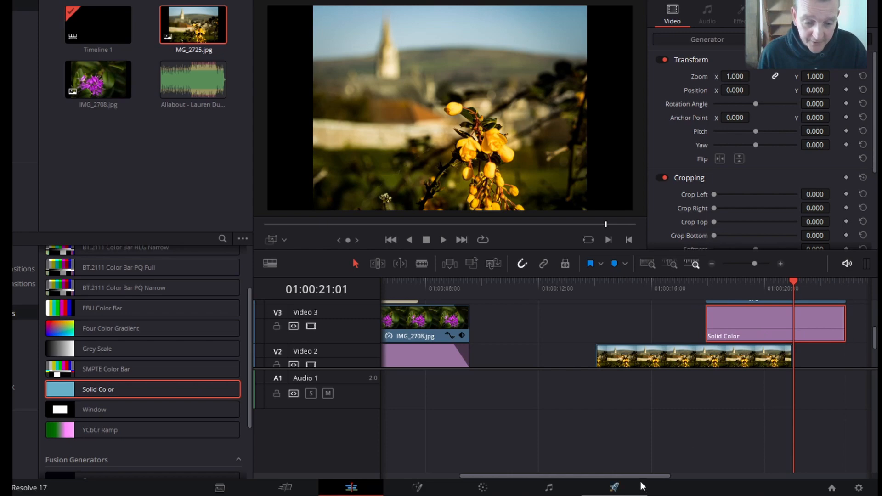
- Enlarge the timeline's video track area to show the stacked IMG_2725.jpg and Solid Color clips together
drag(647, 475, 744, 473)
scroll(715, 338, up, 2)
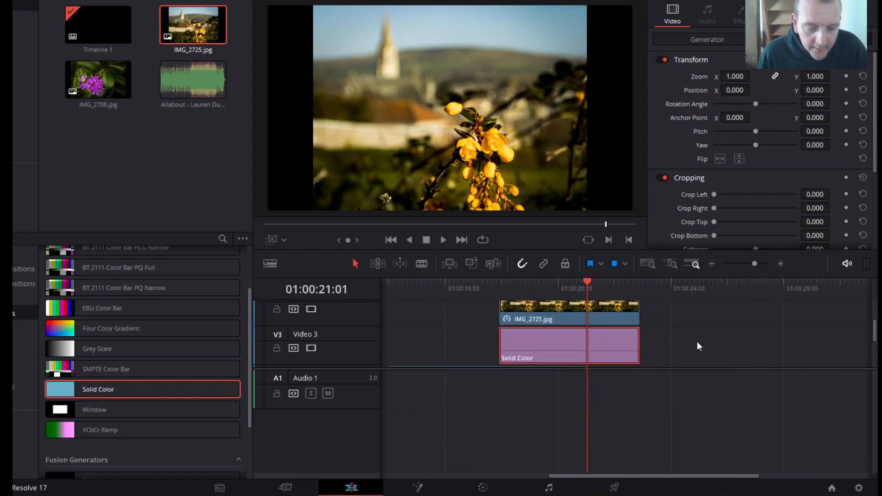
scroll(697, 345, down, 1)
scroll(696, 340, up, 1)
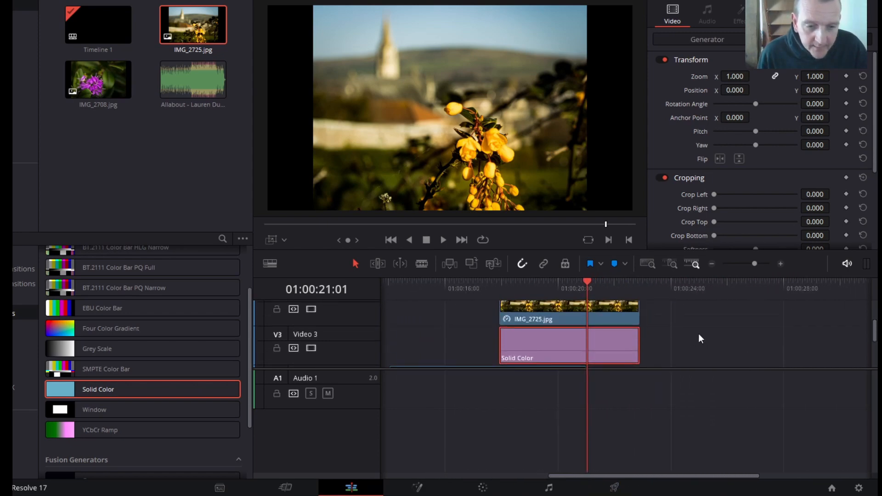
scroll(701, 339, down, 1)
scroll(699, 348, up, 1)
drag(685, 369, 686, 440)
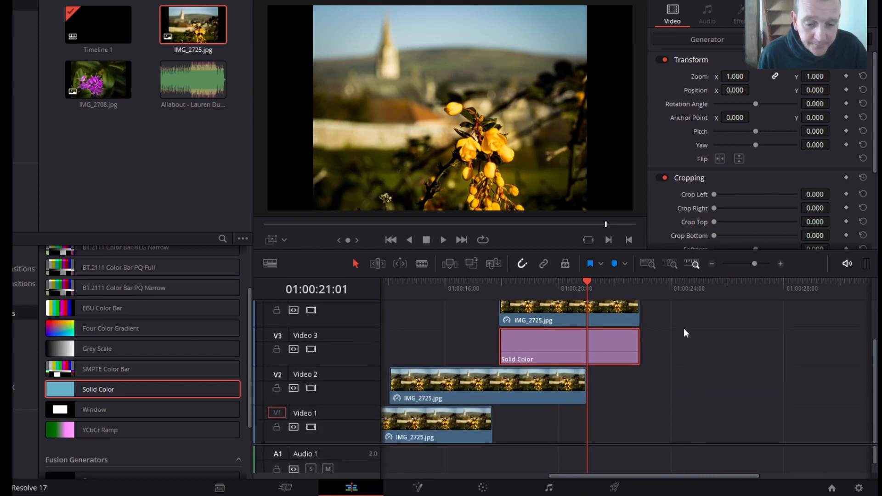
scroll(689, 330, up, 2)
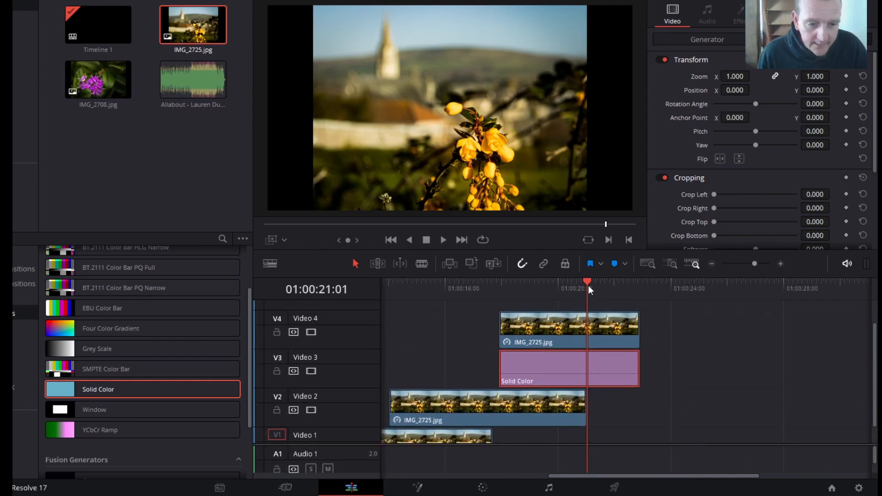
- With the playhead at 01:00:20:05, use Transform to shrink the Video 4 IMG_2725.jpg to a zoom of about 0.806
drag(588, 285, 563, 284)
click(542, 329)
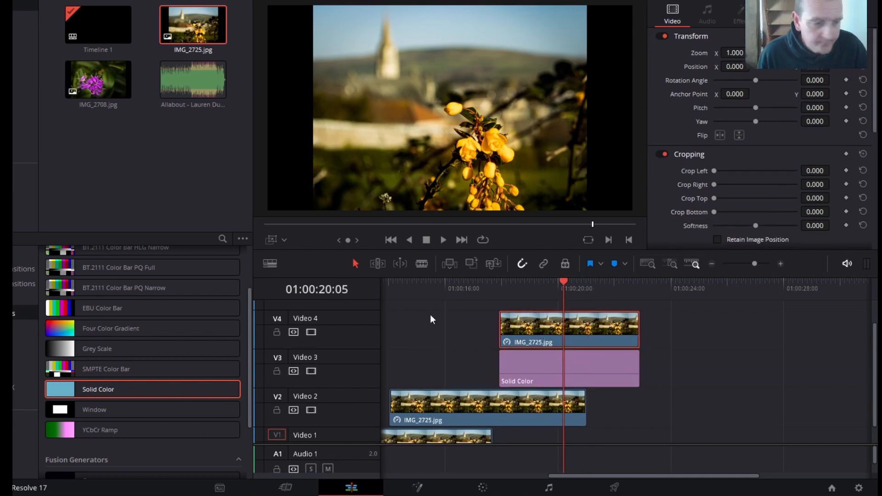
click(283, 239)
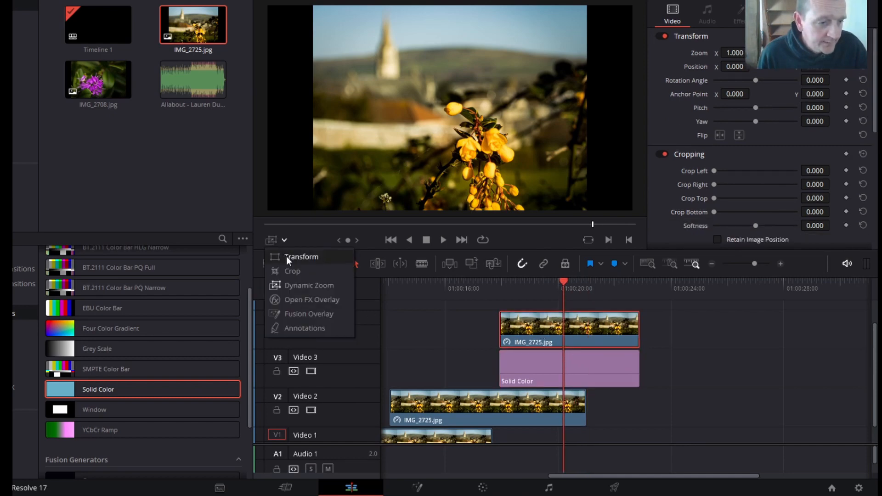
click(285, 256)
drag(586, 209, 560, 191)
- Set the Video 3 Solid Color generator's colour to red (#ff0004)
click(557, 356)
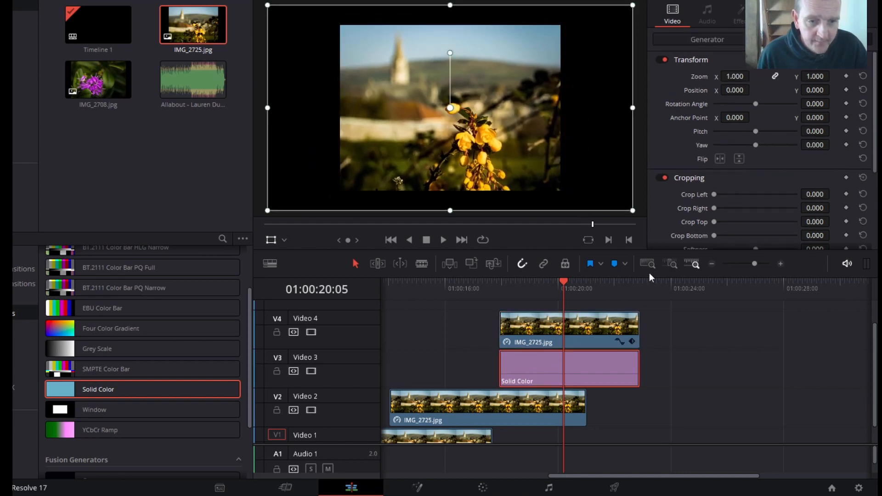
click(711, 42)
click(724, 77)
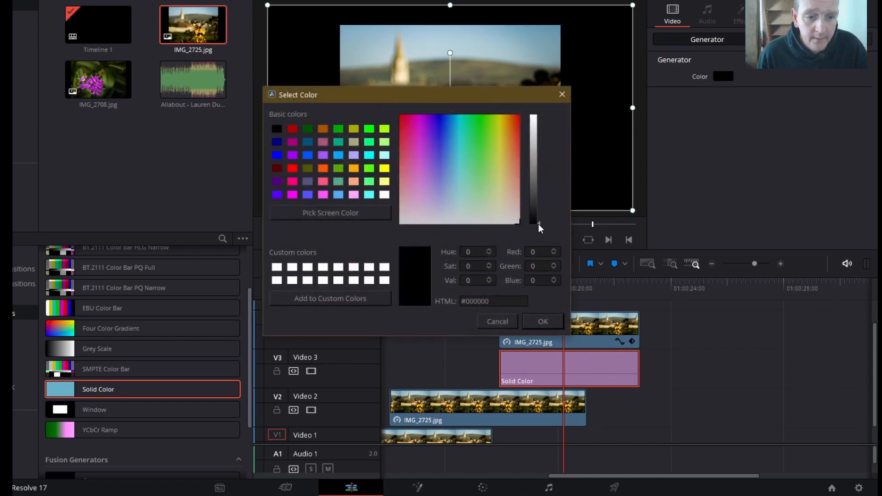
drag(539, 225, 533, 117)
drag(405, 125, 412, 110)
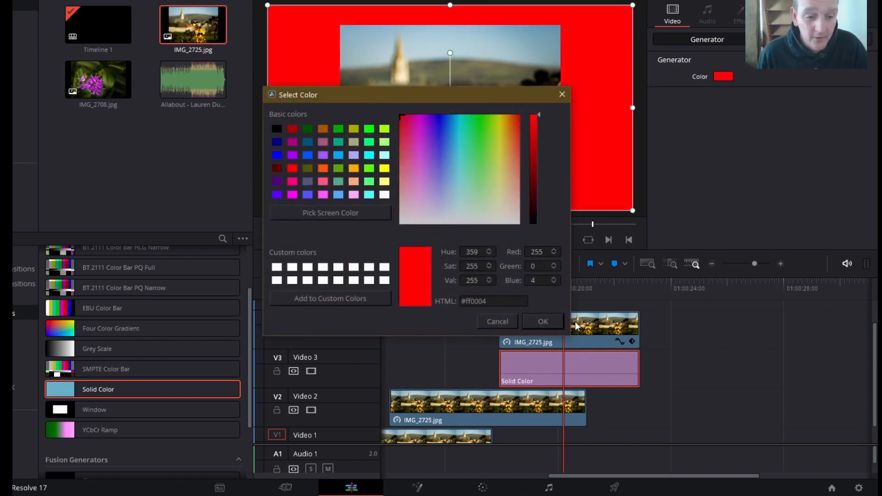
click(554, 322)
- Reduce the Solid Color's height and width to leave a thin border around the Video 4 photo
drag(456, 211, 447, 196)
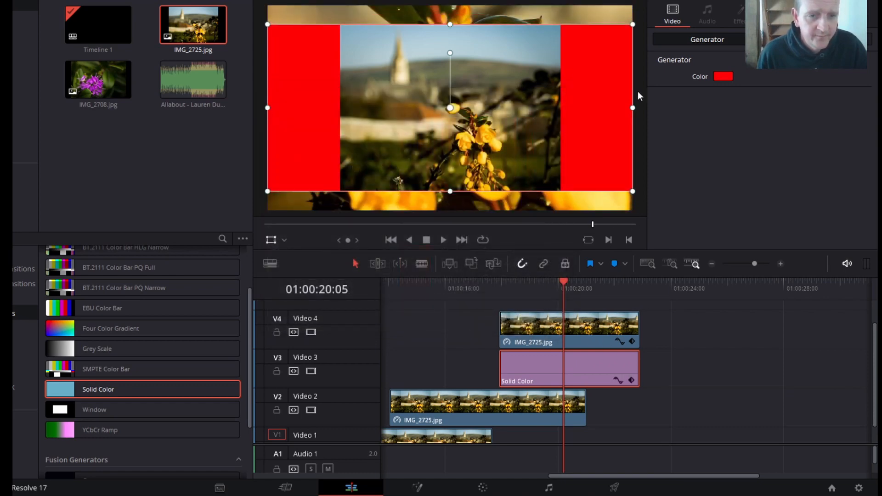
drag(632, 108, 563, 111)
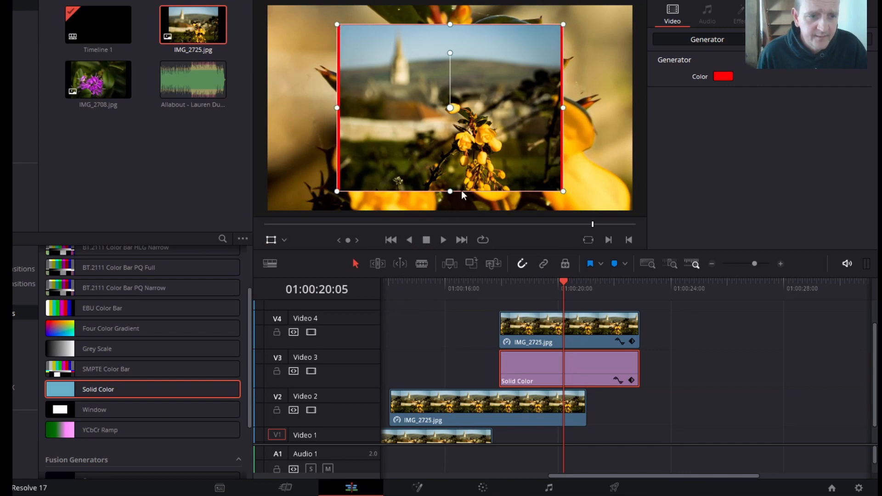
drag(450, 194, 450, 196)
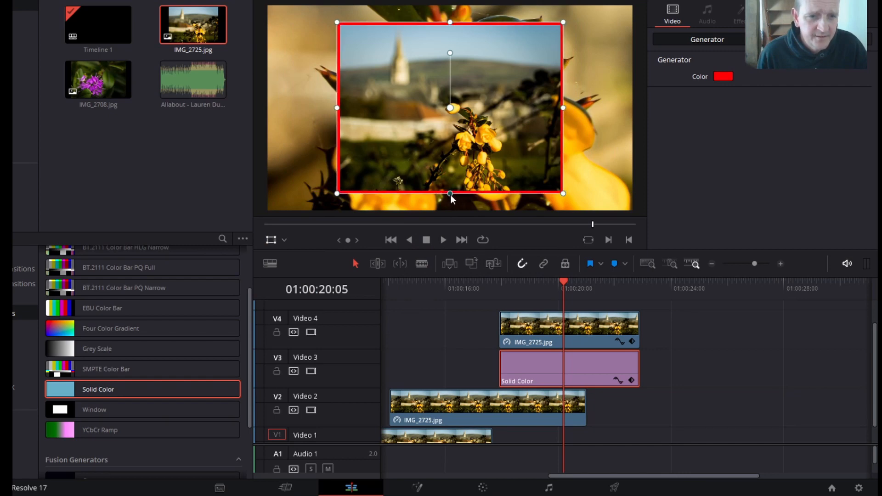
- Change the Solid Color border's colour to white
click(727, 78)
drag(513, 151, 529, 234)
click(543, 321)
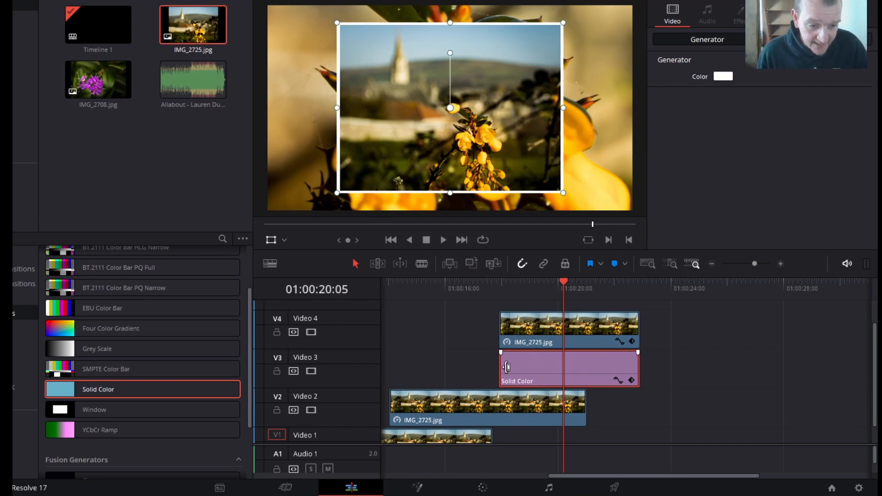
- Fade out the Video 1 and Video 2 IMG_2725.jpg clips over about four seconds each, and fade the Video 2 copy in over five frames
scroll(683, 406, down, 1)
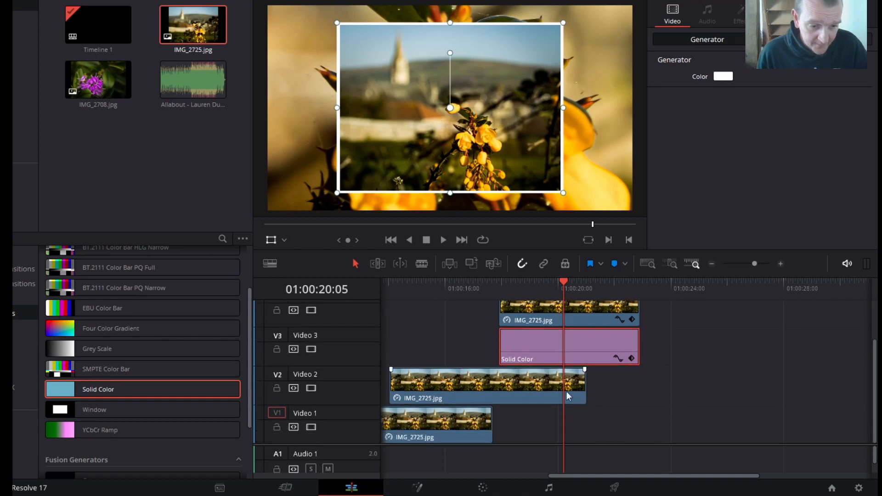
drag(492, 413, 476, 411)
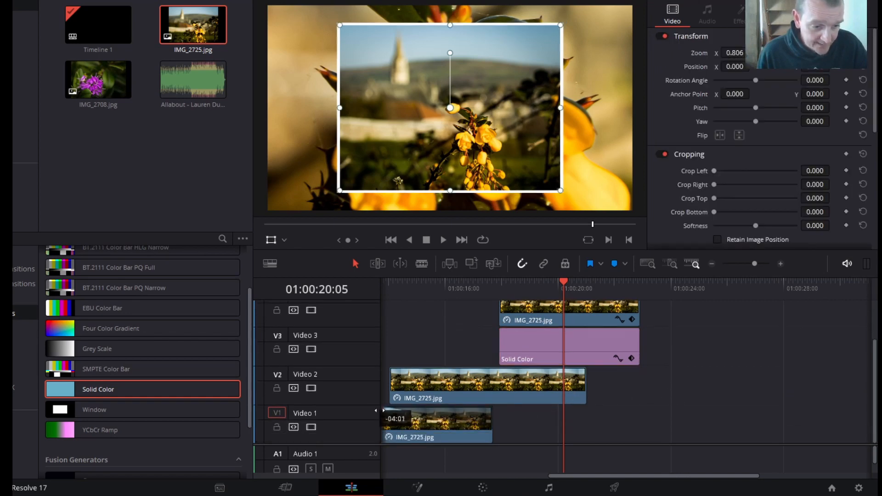
drag(379, 411, 380, 411)
drag(584, 371, 479, 370)
drag(391, 369, 396, 369)
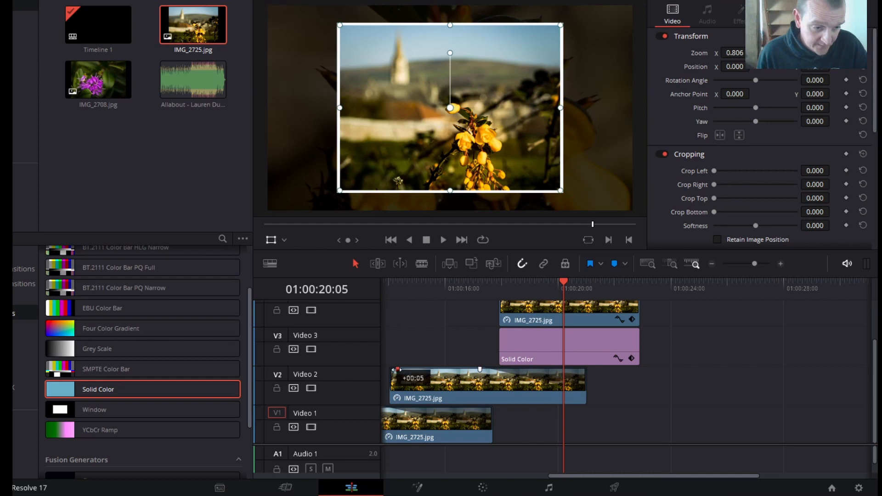
- Add matching fade-ins of about half a second to the Video 3 Solid Color and the Video 4 IMG_2725.jpg
drag(505, 332, 517, 315)
scroll(703, 355, up, 1)
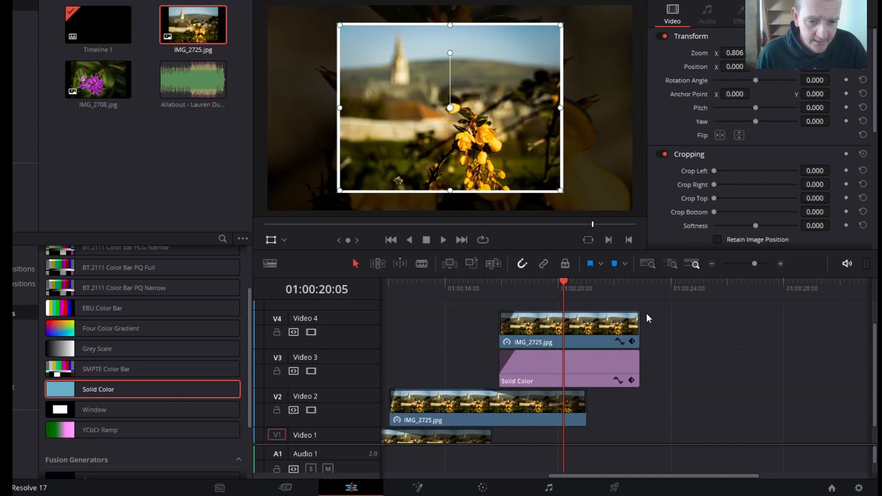
- Extend the Video 4 photo and Video 3 Solid Color to about seven seconds, and fade both out over roughly 2.5 seconds
mouse_move(640, 314)
scroll(731, 400, down, 1)
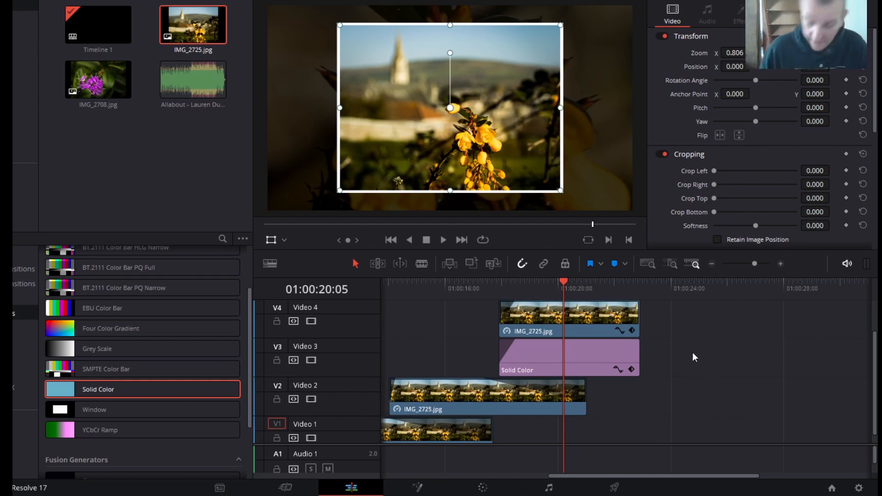
drag(634, 320, 707, 319)
drag(639, 354, 706, 354)
drag(706, 303, 635, 304)
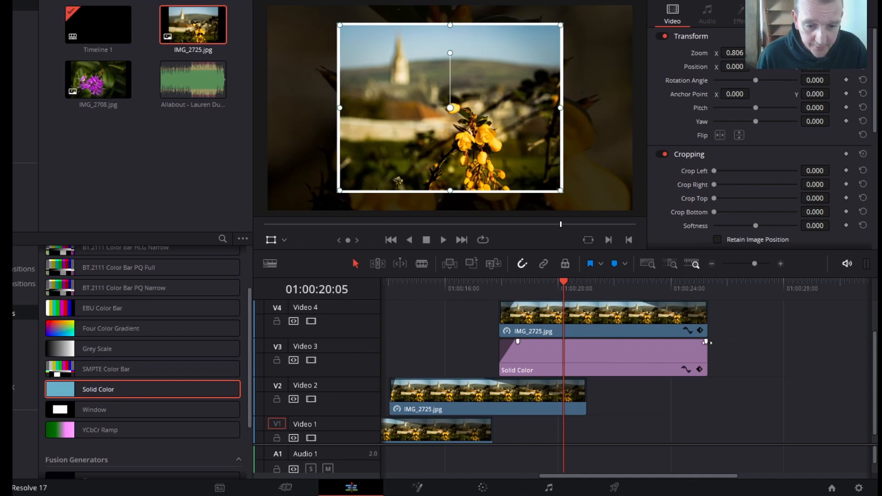
drag(706, 342, 638, 342)
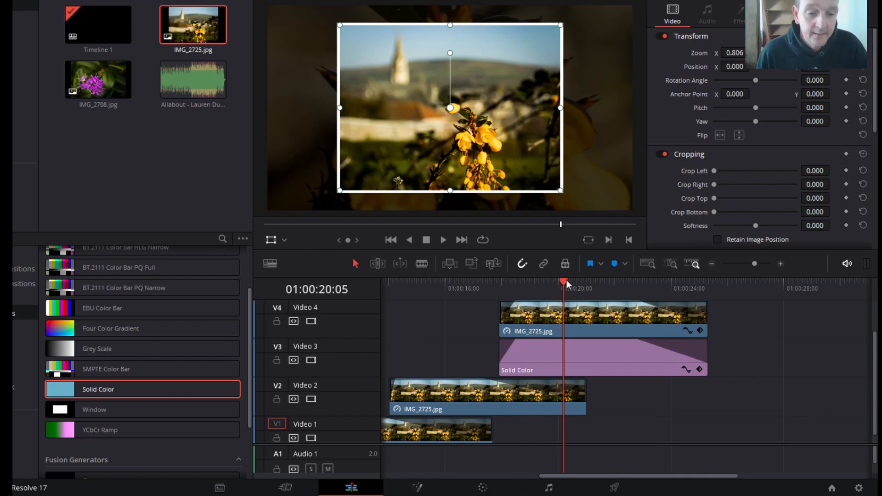
- Hide the media pool and effects library, and play the slideshow from the beginning
drag(566, 280, 598, 298)
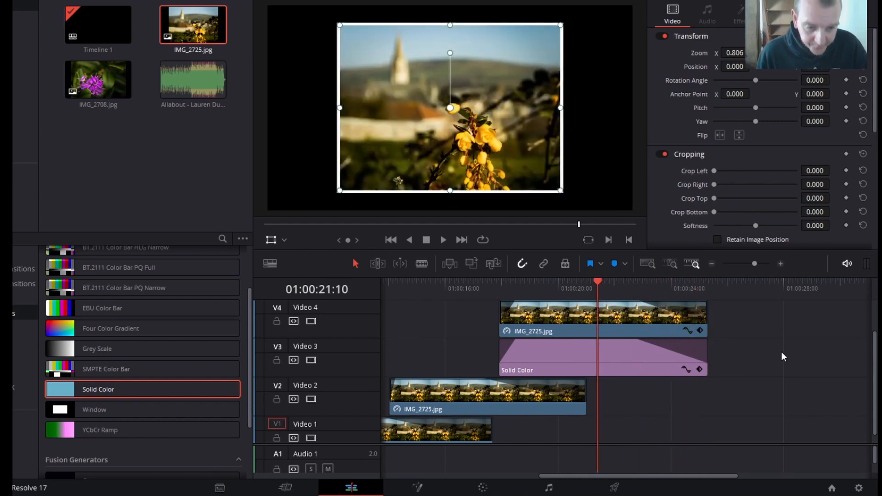
scroll(780, 350, up, 2)
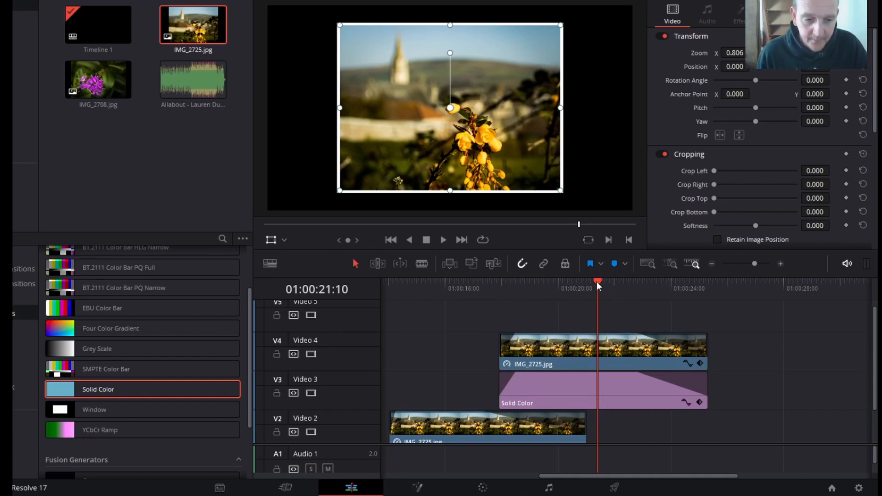
drag(697, 478, 404, 482)
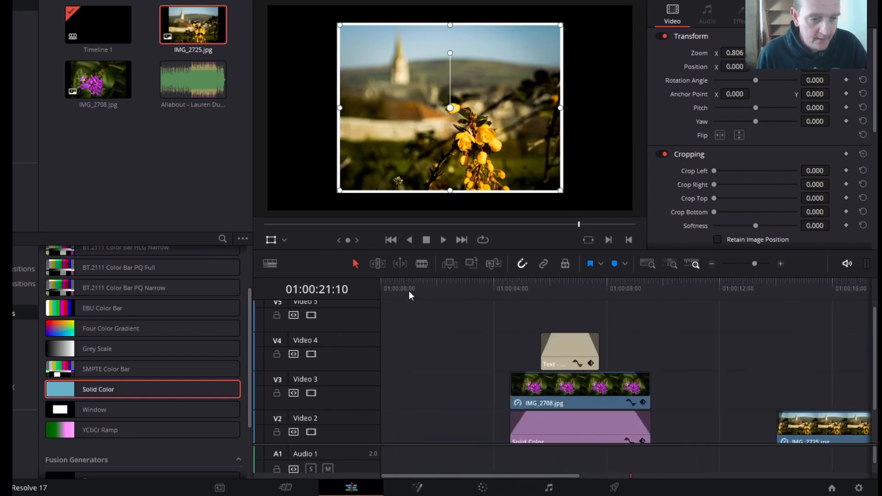
drag(409, 294, 379, 299)
drag(461, 443, 449, 388)
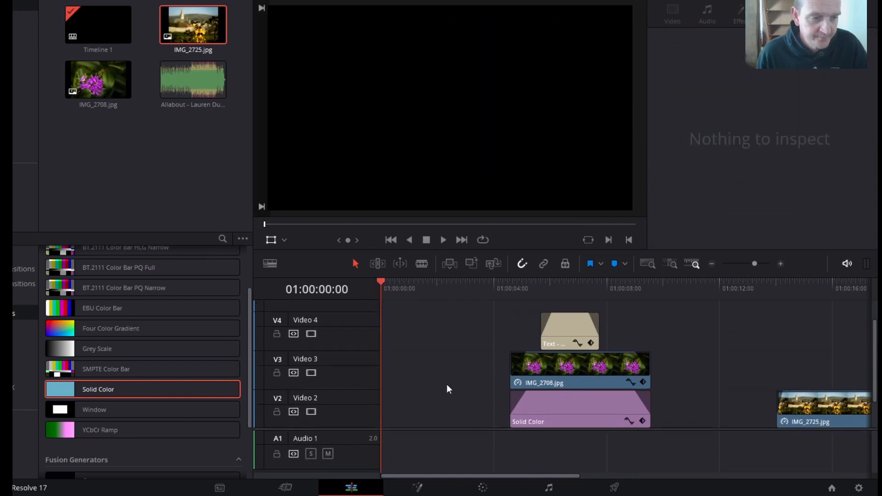
click(75, 1)
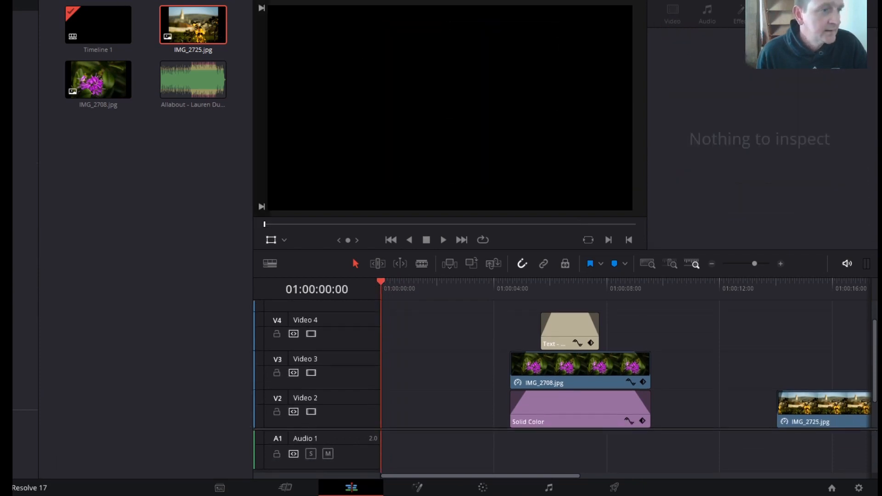
click(25, 1)
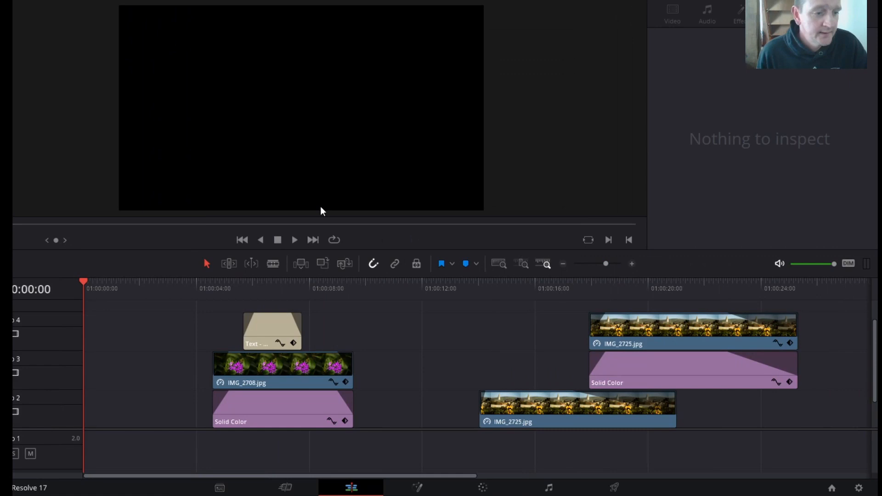
click(295, 241)
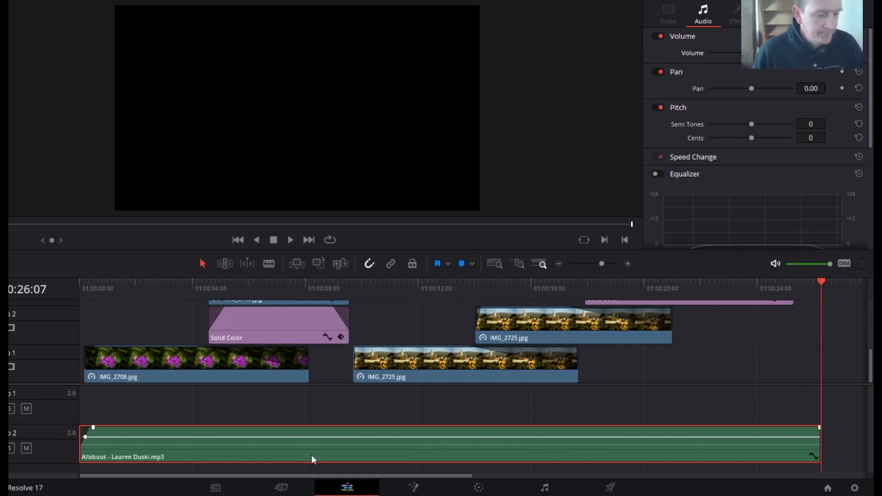
- Move the Allabout music clip from Audio 2 up to Audio 1
drag(311, 456, 310, 418)
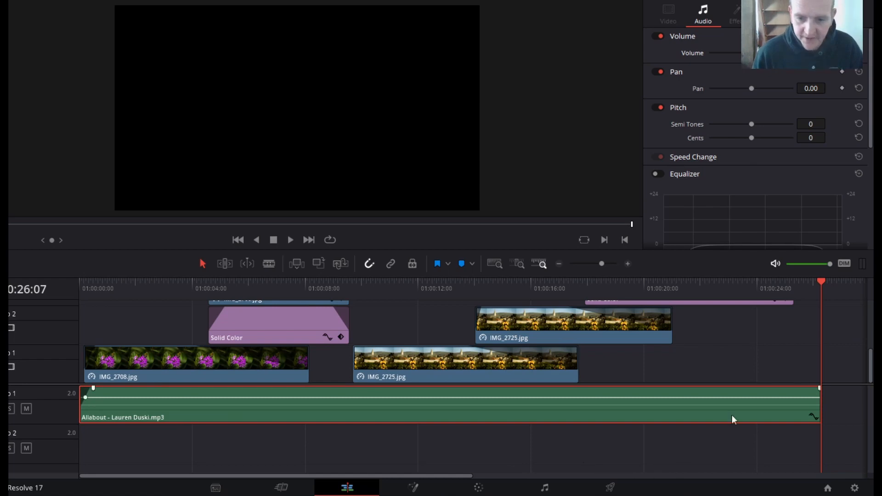
scroll(852, 374, up, 2)
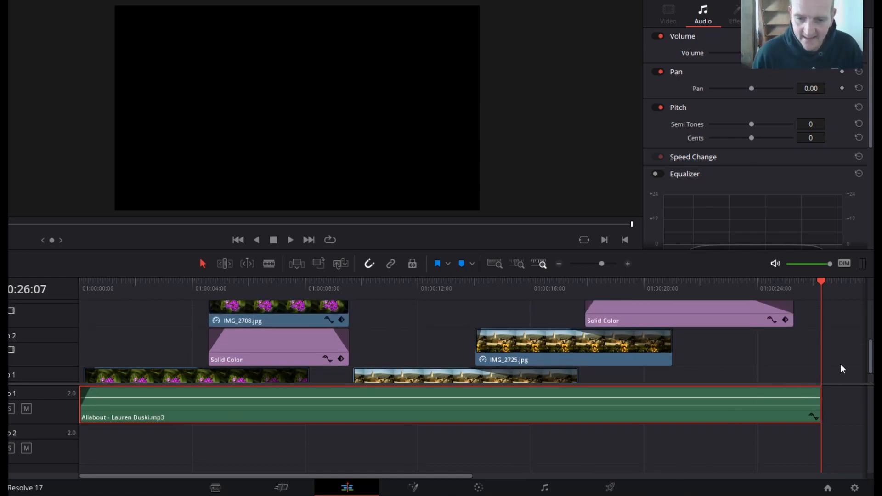
- Return the playhead to the start and play the slideshow with its music
scroll(842, 369, down, 2)
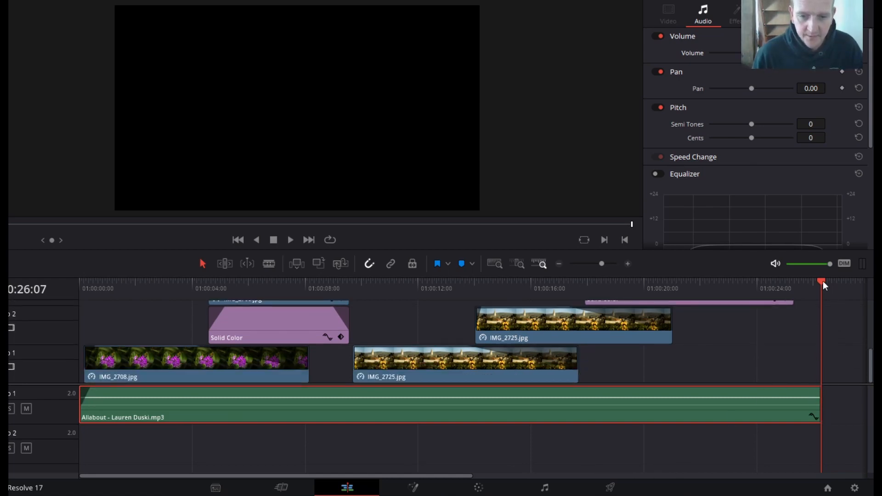
drag(822, 282, 67, 301)
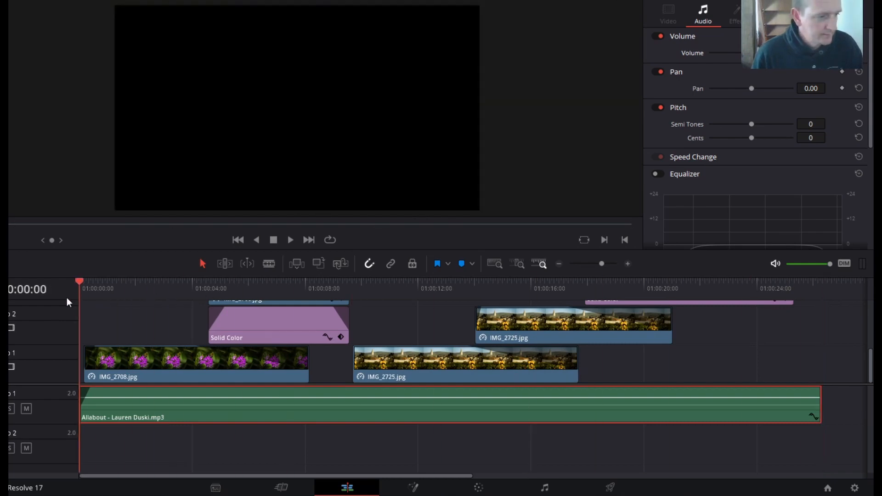
click(290, 240)
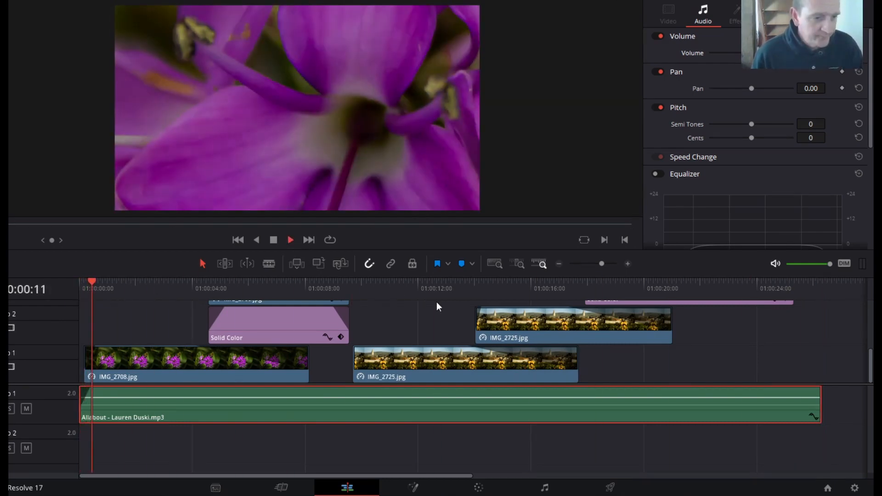